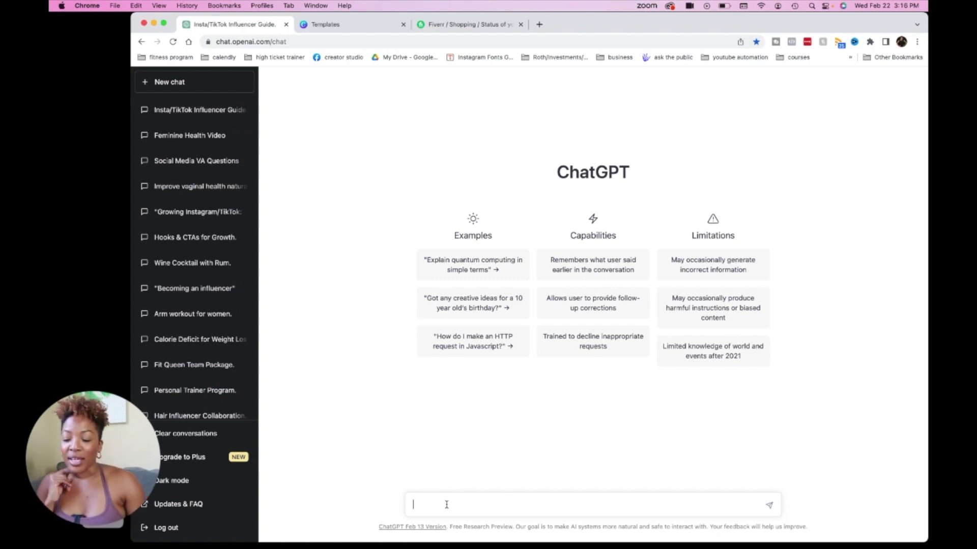
Ask ChatGPT for five ebook titles about how to become a full-time Instagram influencer.
{"action": "type", "text": "Give me"}
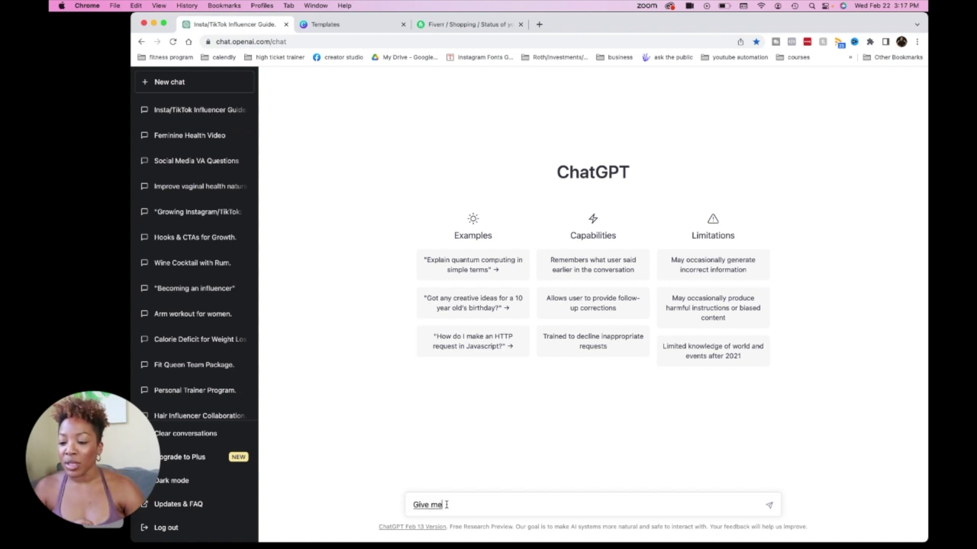
{"action": "type", "text": " five equal titles of"}
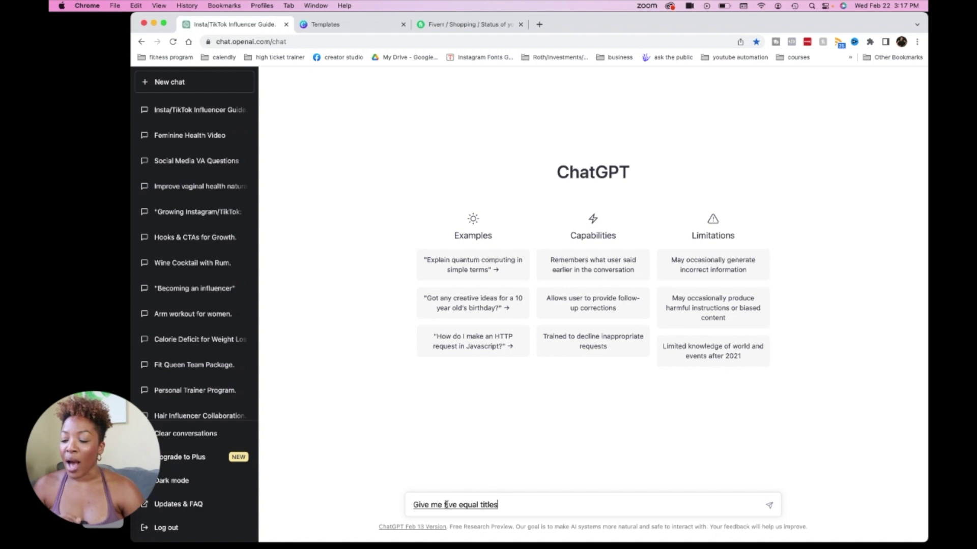
{"action": "key", "text": "BackSpace"}
{"action": "key", "text": "BackSpace"}
{"action": "type", "text": "about how to become"}
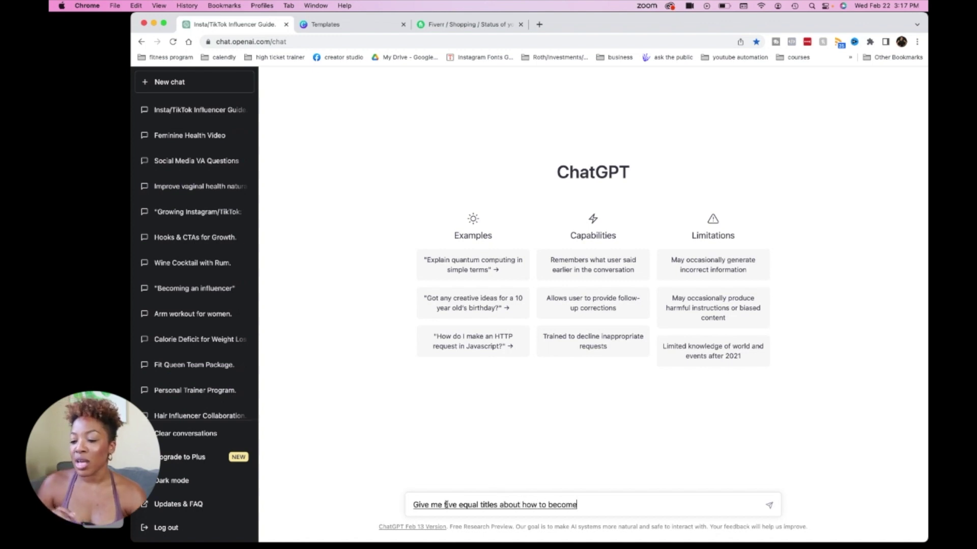
{"action": "type", "text": " a full-time"}
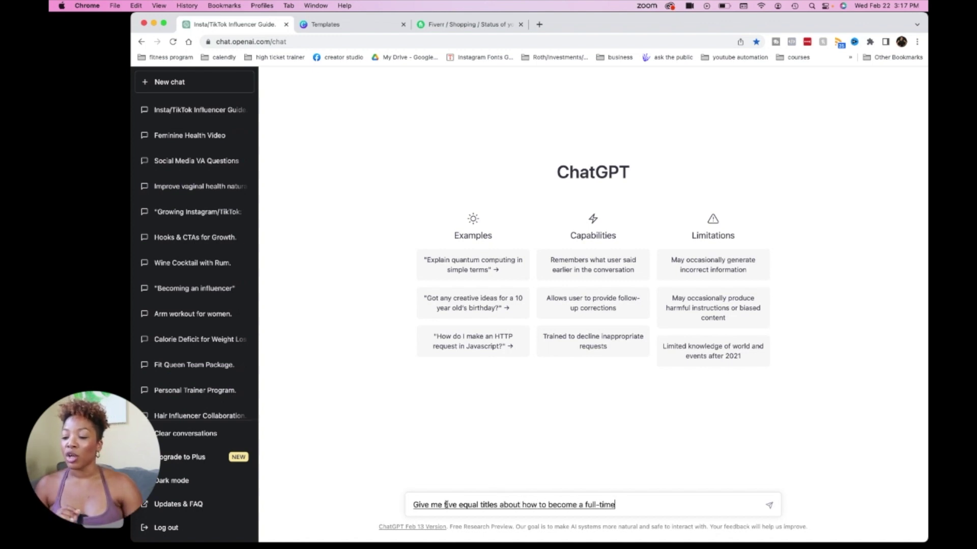
{"action": "type", "text": " influencer on Instagram"}
{"action": "key", "text": "Return"}
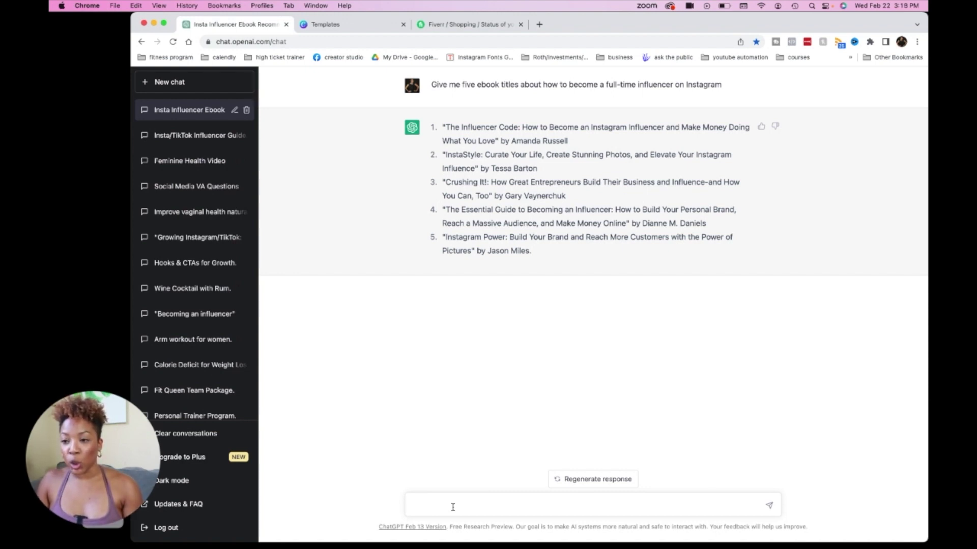
Ask ChatGPT to include TikTok and Instagram in the titles, then review the new list.
{"action": "type", "text": "let's include TikTok"}
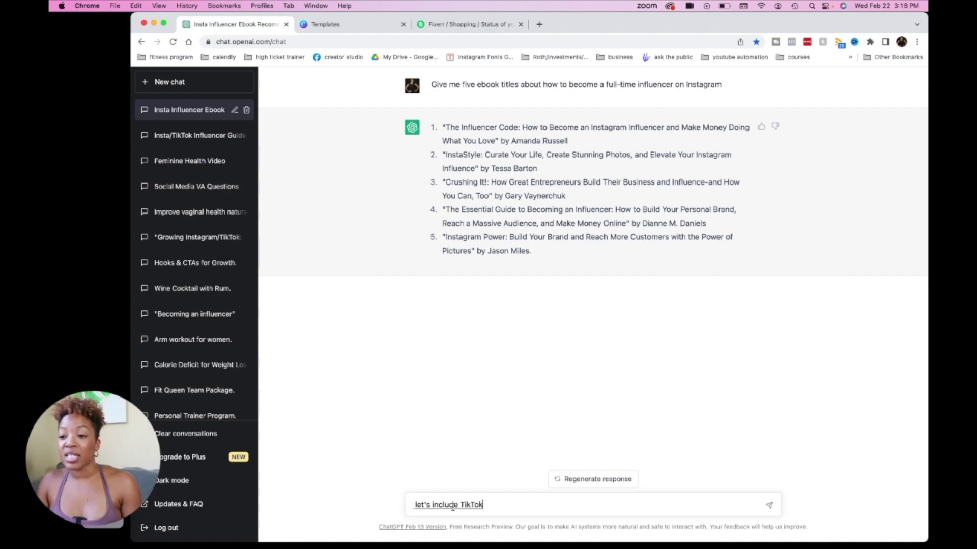
{"action": "type", "text": " and Instagram in the title"}
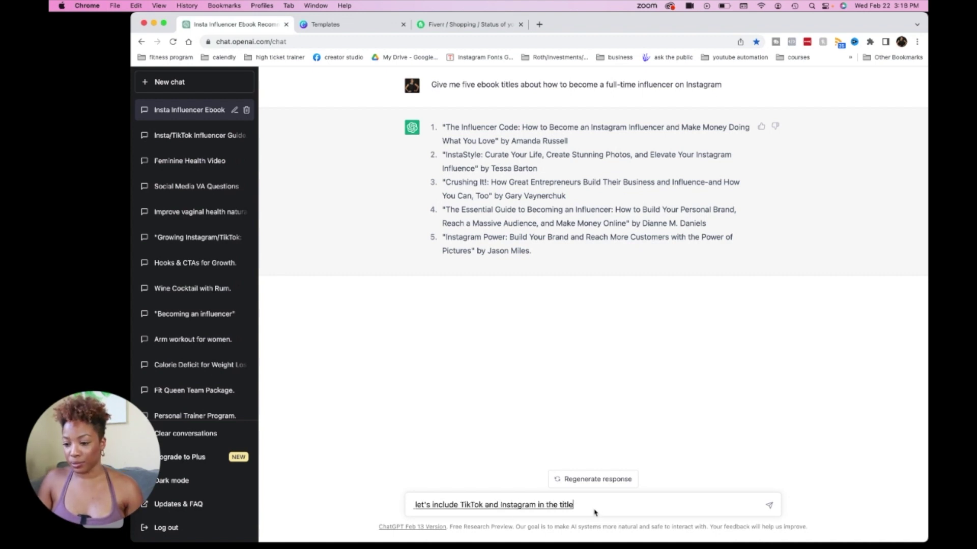
{"action": "key", "text": "Return"}
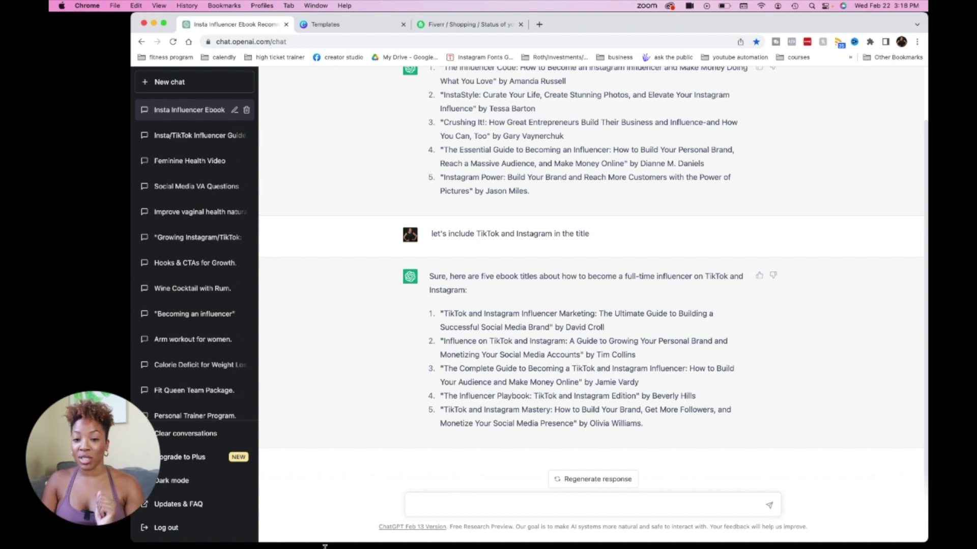
{"action": "scroll", "coordinate": [502, 313], "scroll_direction": "up", "scroll_amount": 1}
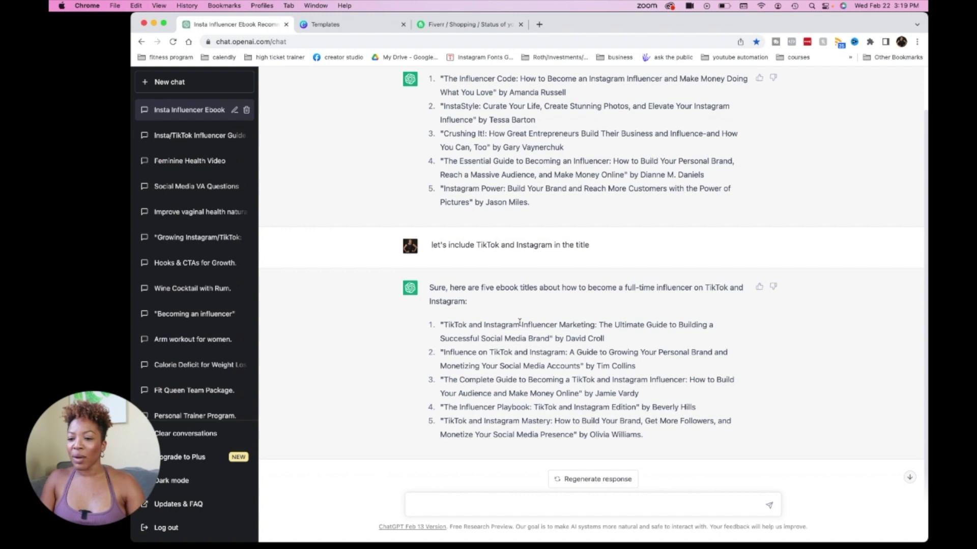
{"action": "scroll", "coordinate": [520, 321], "scroll_direction": "up", "scroll_amount": 3}
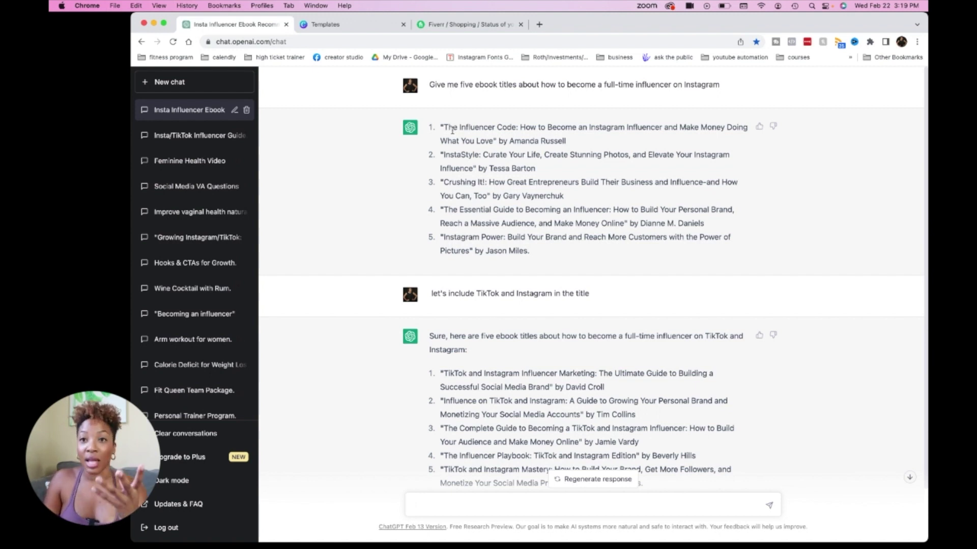
Copy the first TikTok and Instagram title and ask ChatGPT for an ebook outline based on it.
{"action": "left_click_drag", "start_coordinate": [447, 374], "coordinate": [547, 389]}
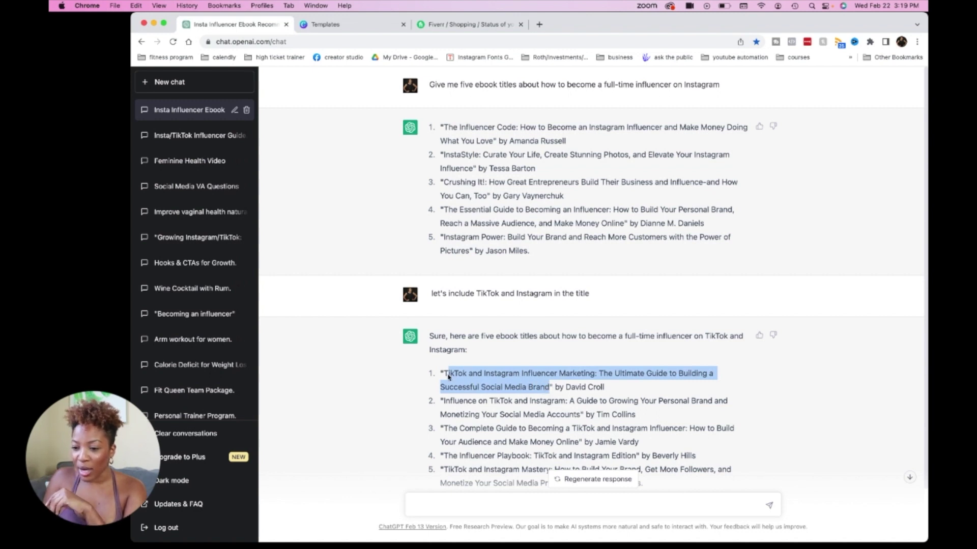
{"action": "left_click_drag", "start_coordinate": [442, 374], "coordinate": [545, 386]}
{"action": "key", "text": "super+c"}
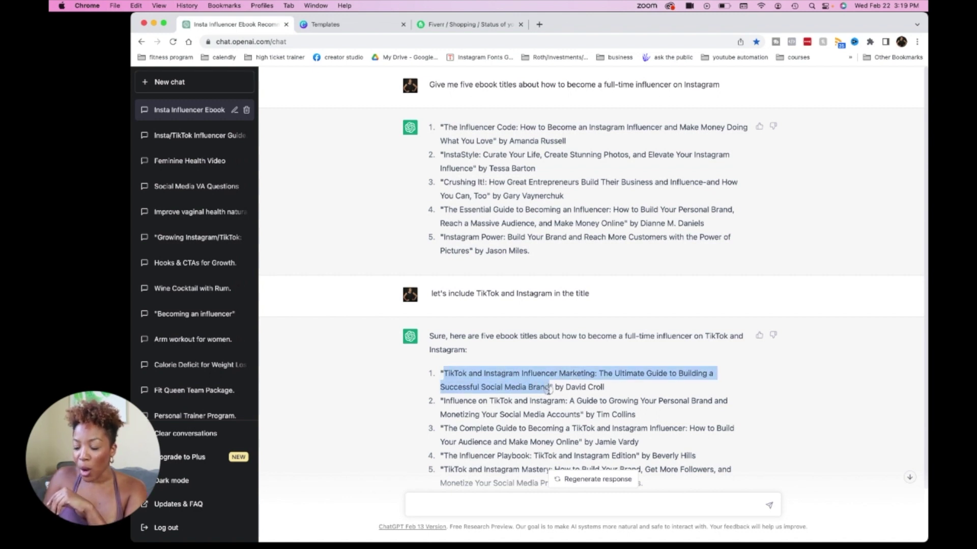
{"action": "scroll", "coordinate": [509, 448], "scroll_direction": "down", "scroll_amount": 2}
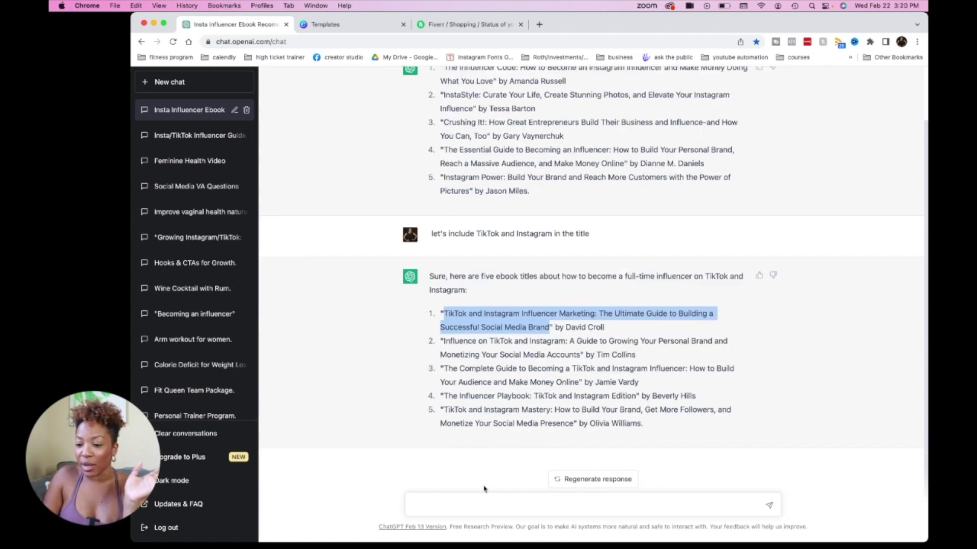
{"action": "left_click", "coordinate": [473, 504]}
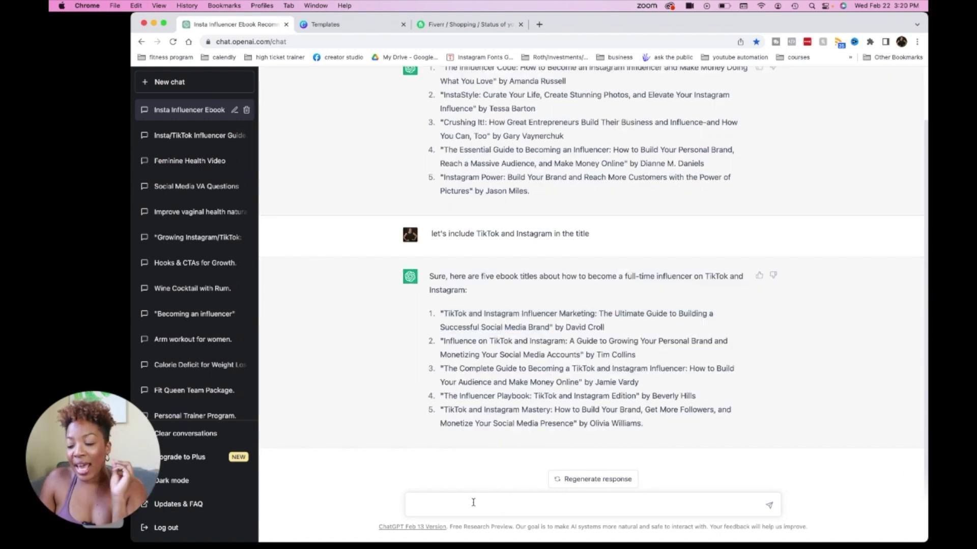
{"action": "type", "text": "Create a e-book"}
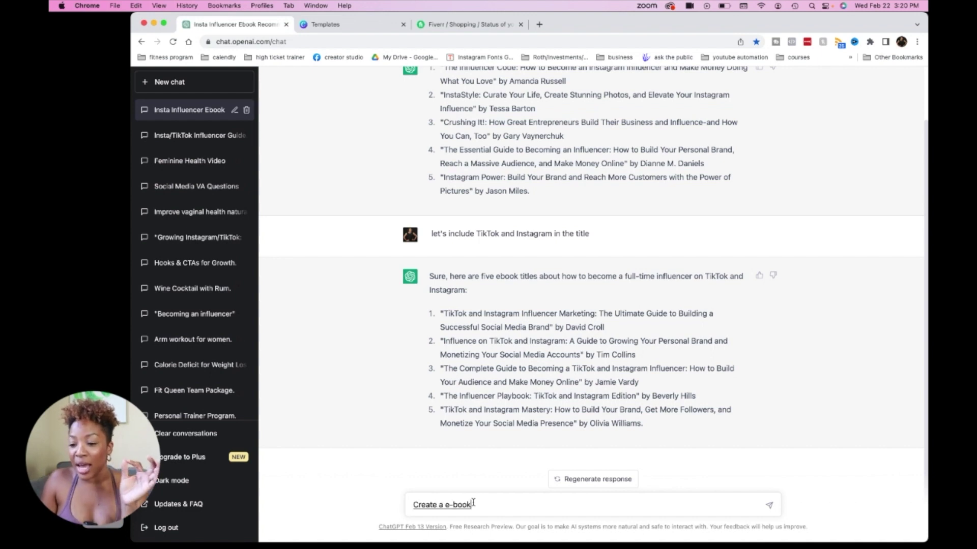
{"action": "type", "text": " outline based on"}
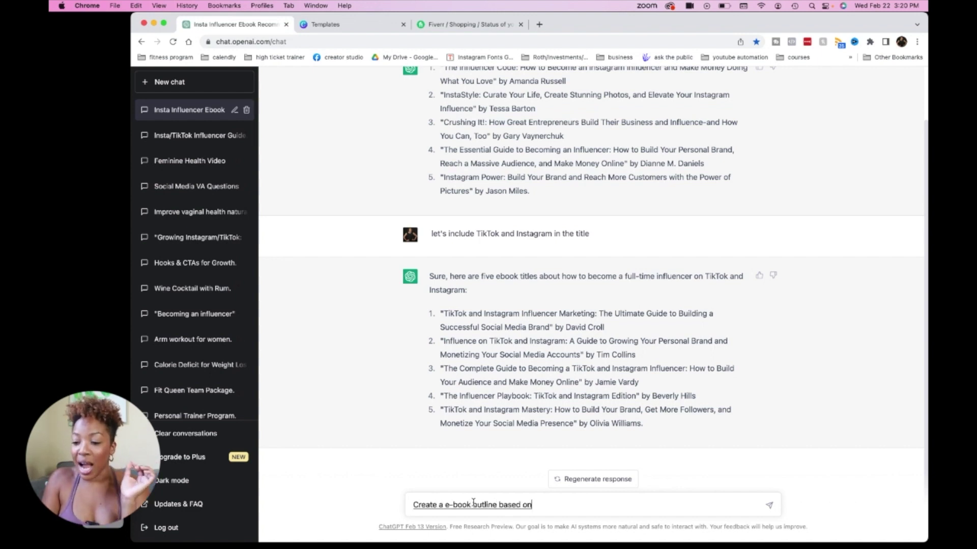
{"action": "type", "text": " this title"}
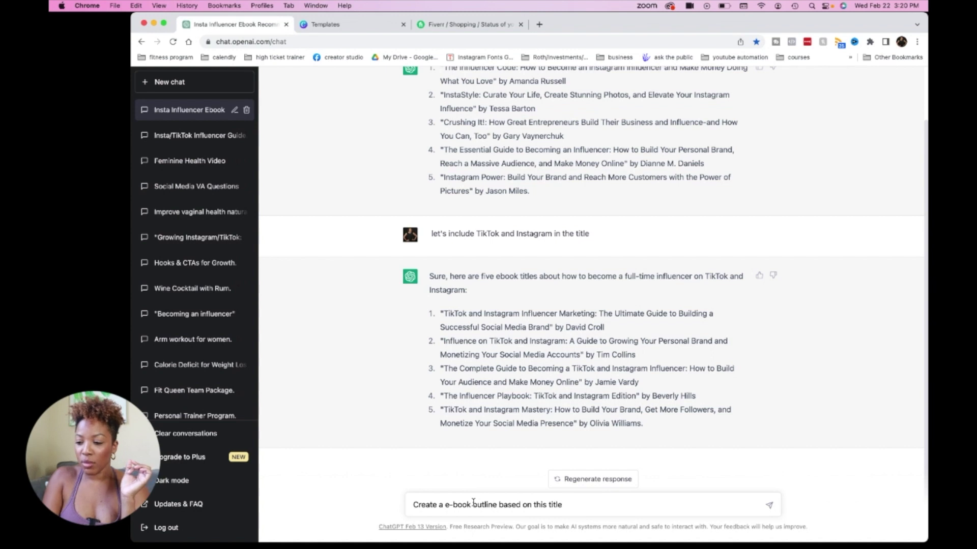
{"action": "key", "text": "super+v"}
{"action": "key", "text": "Return"}
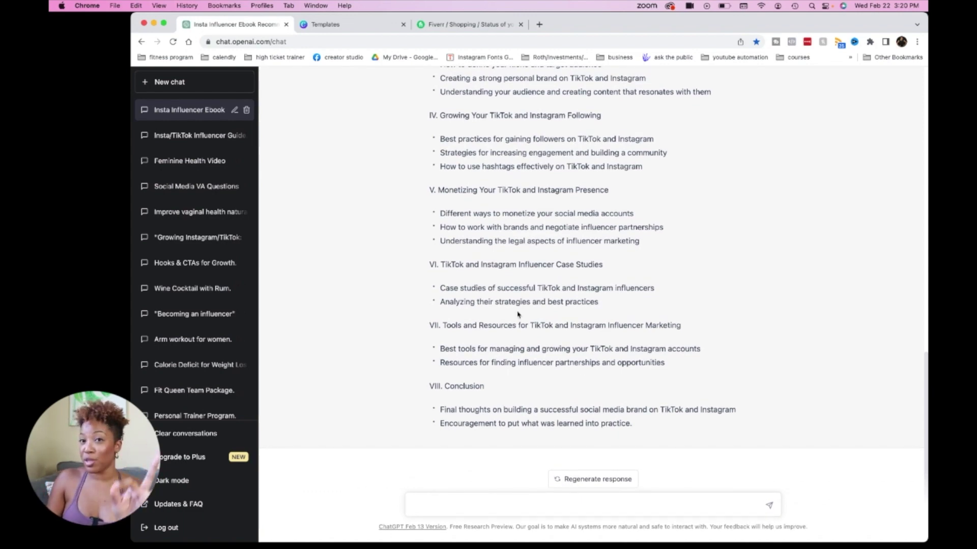
{"action": "scroll", "coordinate": [517, 311], "scroll_direction": "up", "scroll_amount": 7}
{"action": "scroll", "coordinate": [516, 312], "scroll_direction": "down", "scroll_amount": 2}
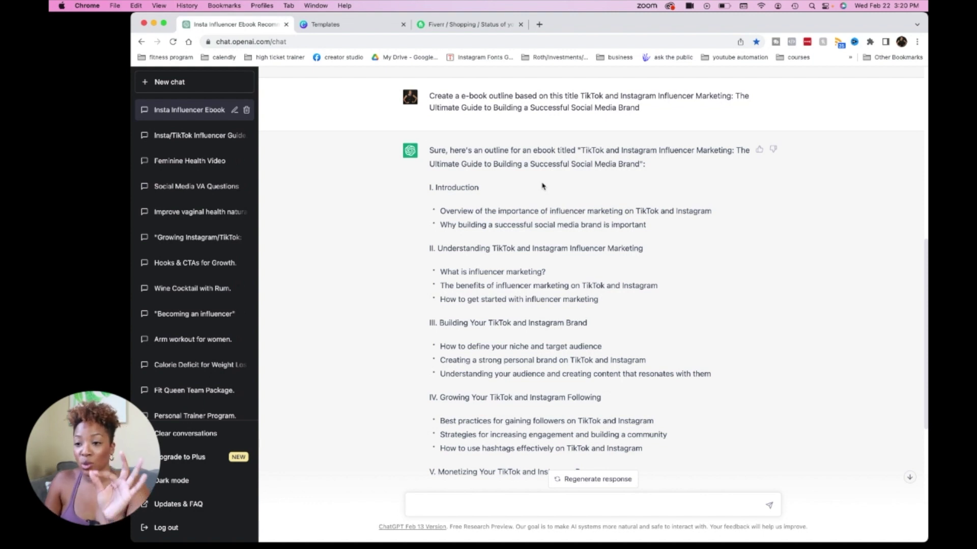
{"action": "scroll", "coordinate": [542, 186], "scroll_direction": "up", "scroll_amount": 1}
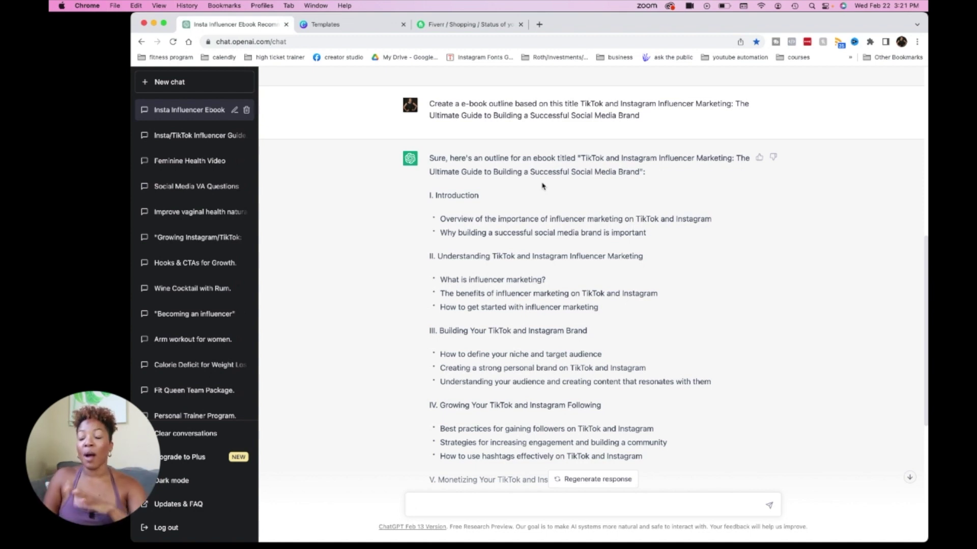
{"action": "scroll", "coordinate": [515, 257], "scroll_direction": "down", "scroll_amount": 3}
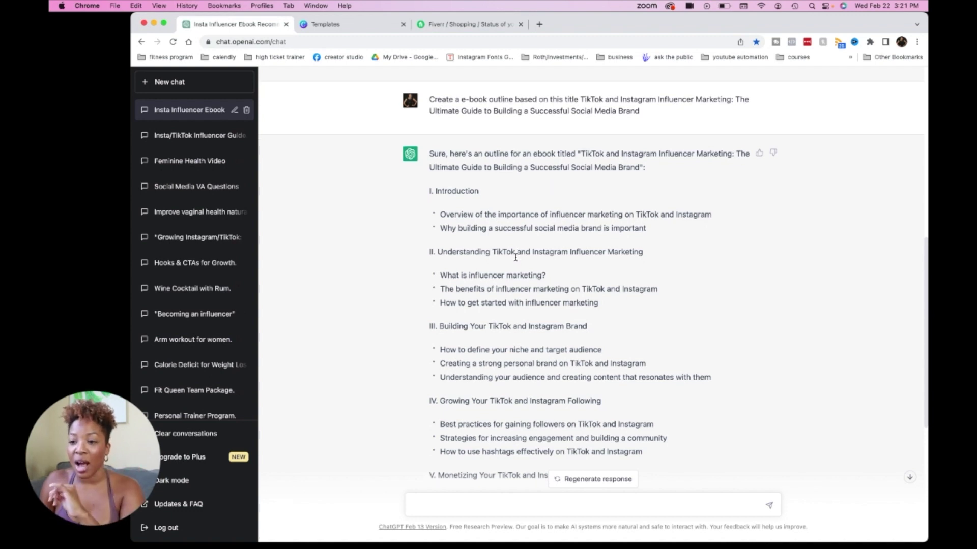
{"action": "scroll", "coordinate": [515, 257], "scroll_direction": "up", "scroll_amount": 5}
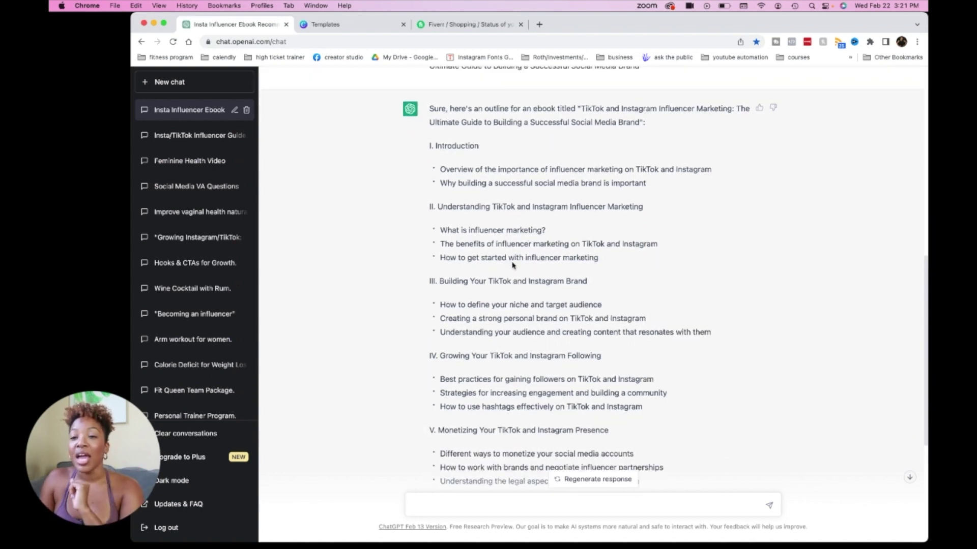
{"action": "scroll", "coordinate": [512, 265], "scroll_direction": "down", "scroll_amount": 2}
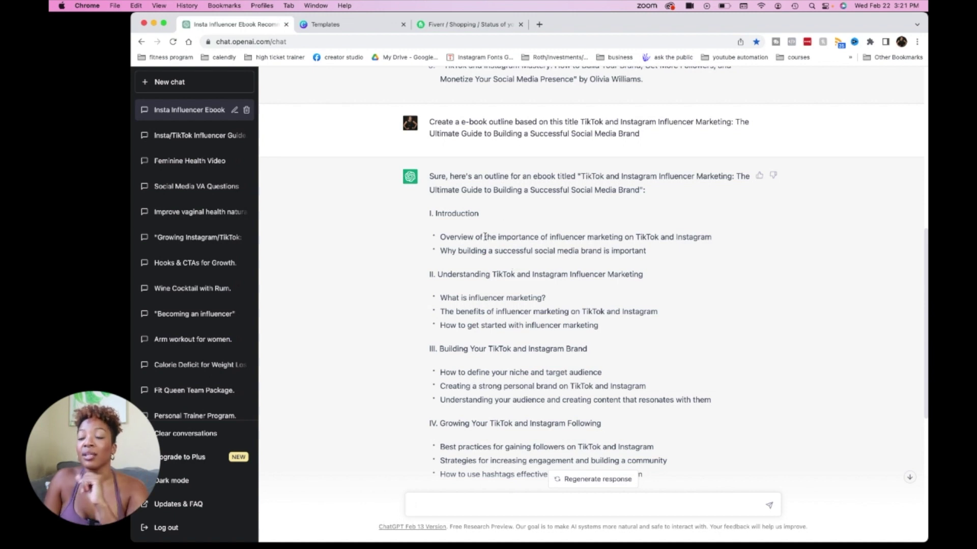
{"action": "scroll", "coordinate": [484, 237], "scroll_direction": "down", "scroll_amount": 5}
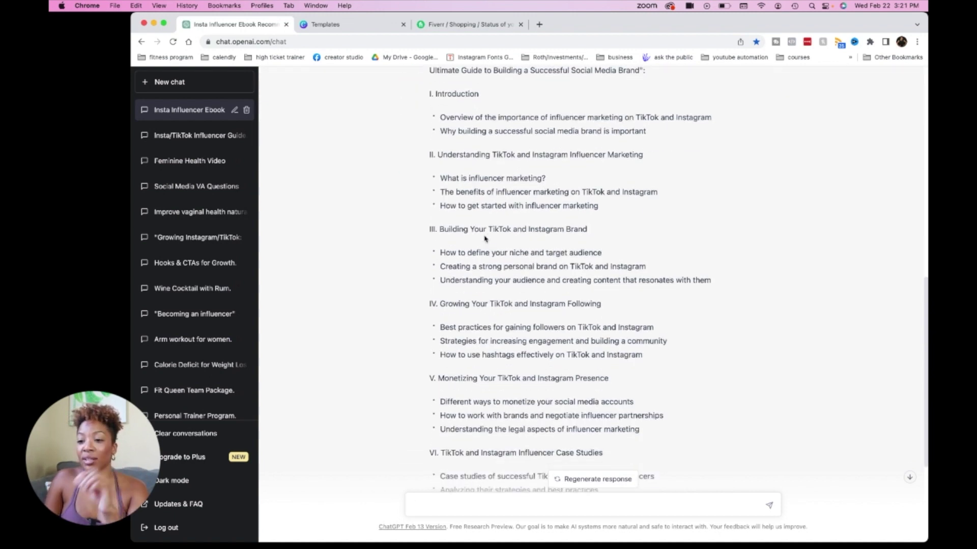
{"action": "scroll", "coordinate": [485, 238], "scroll_direction": "up", "scroll_amount": 3}
{"action": "scroll", "coordinate": [485, 237], "scroll_direction": "down", "scroll_amount": 2}
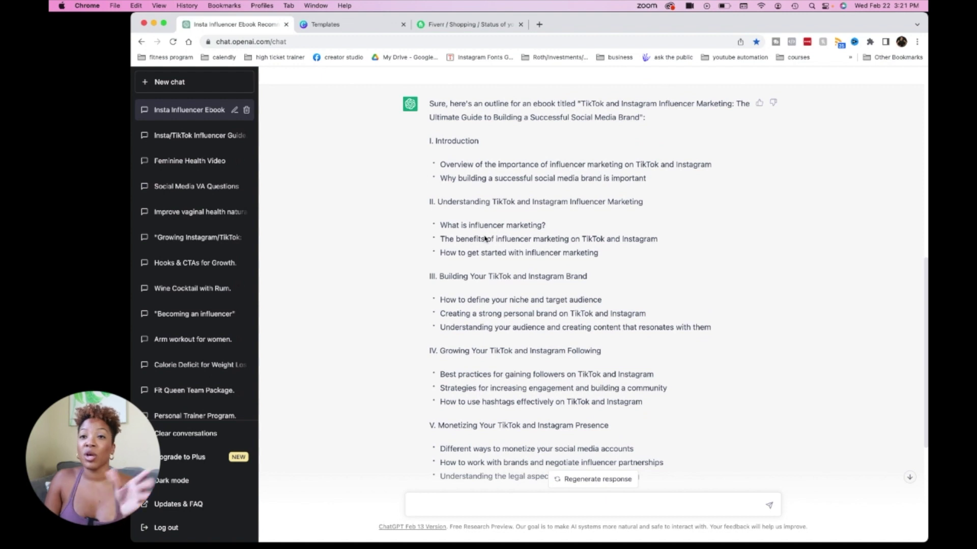
{"action": "scroll", "coordinate": [485, 236], "scroll_direction": "up", "scroll_amount": 1}
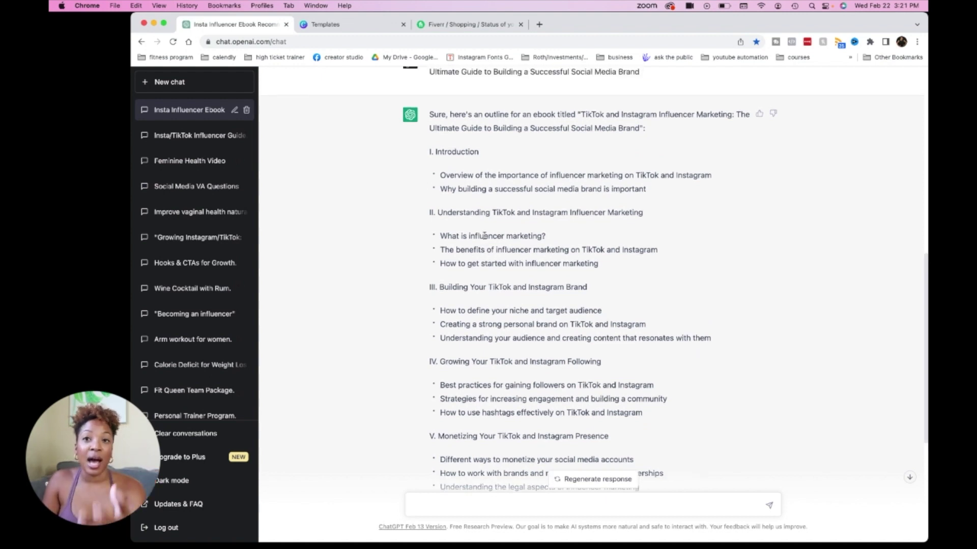
{"action": "scroll", "coordinate": [485, 235], "scroll_direction": "down", "scroll_amount": 2}
Copy the outline's Introduction bullets and ask ChatGPT to write a section based on them.
{"action": "scroll", "coordinate": [485, 236], "scroll_direction": "up", "scroll_amount": 1}
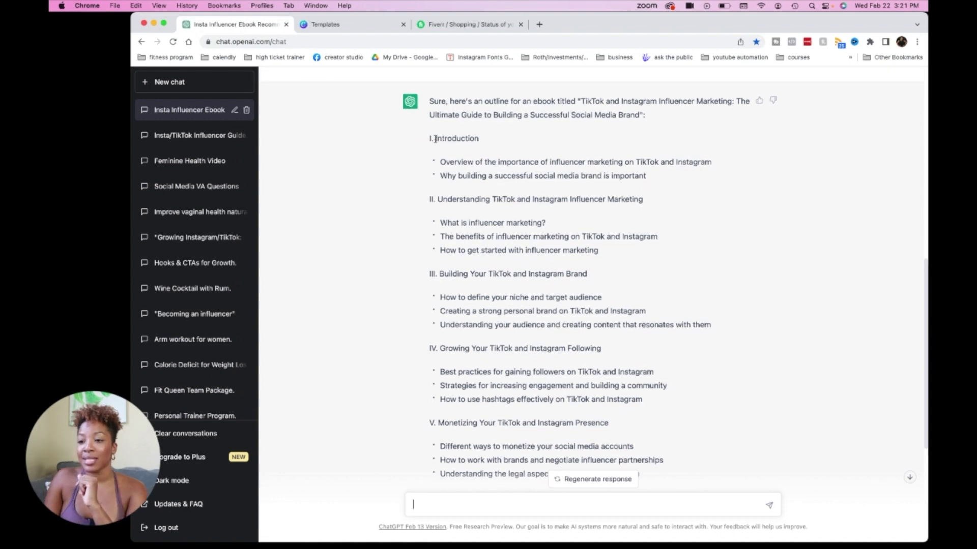
{"action": "left_click_drag", "start_coordinate": [435, 138], "coordinate": [688, 179]}
{"action": "key", "text": "super+c"}
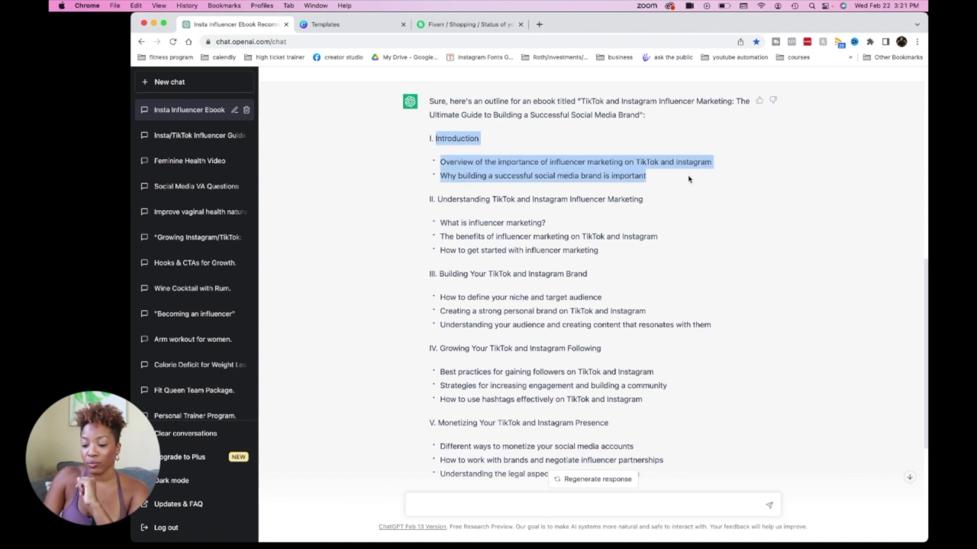
{"action": "scroll", "coordinate": [689, 179], "scroll_direction": "down", "scroll_amount": 2}
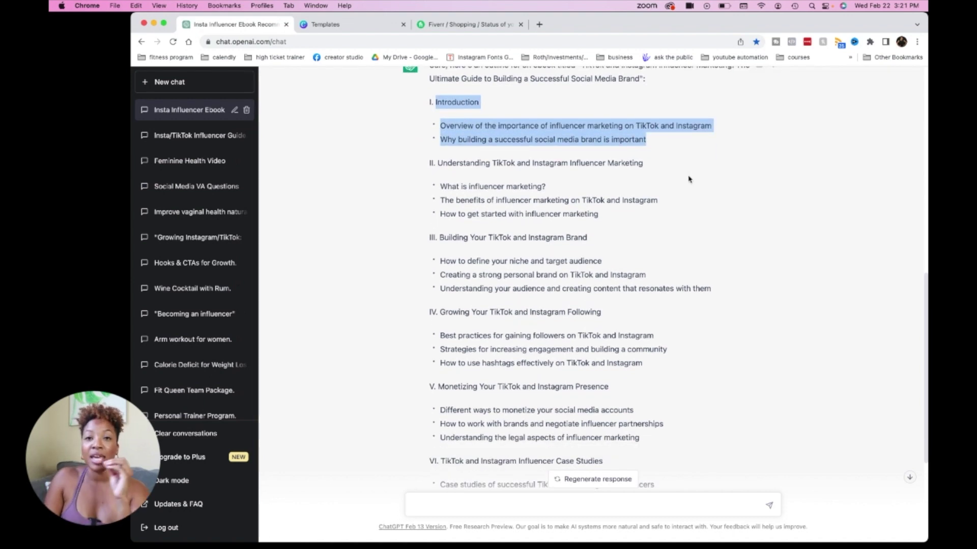
{"action": "scroll", "coordinate": [608, 300], "scroll_direction": "down", "scroll_amount": 3}
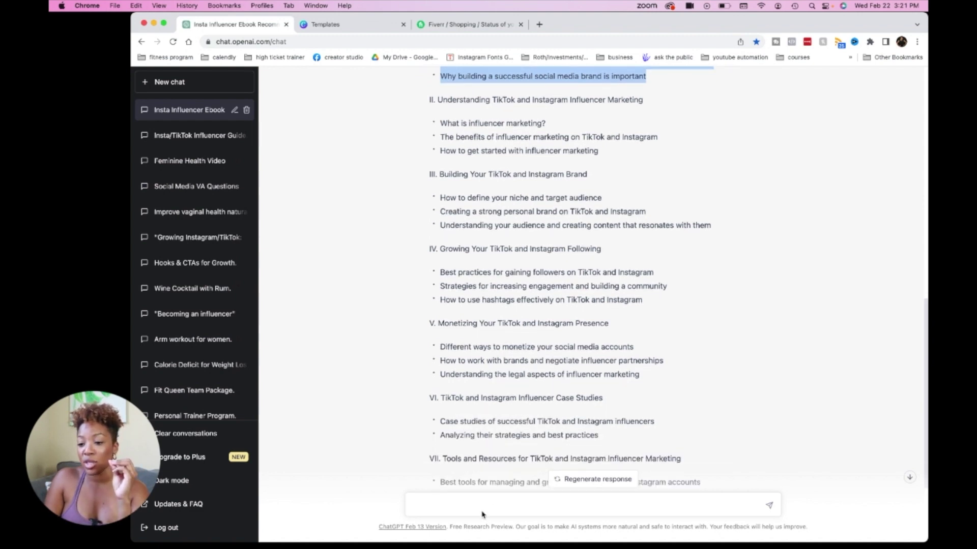
{"action": "left_click", "coordinate": [482, 509]}
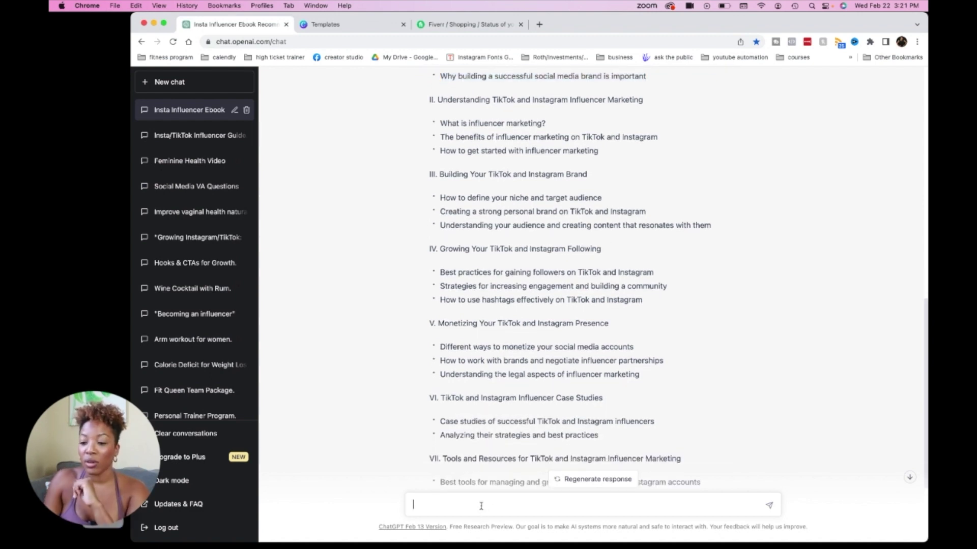
{"action": "type", "text": "Create"}
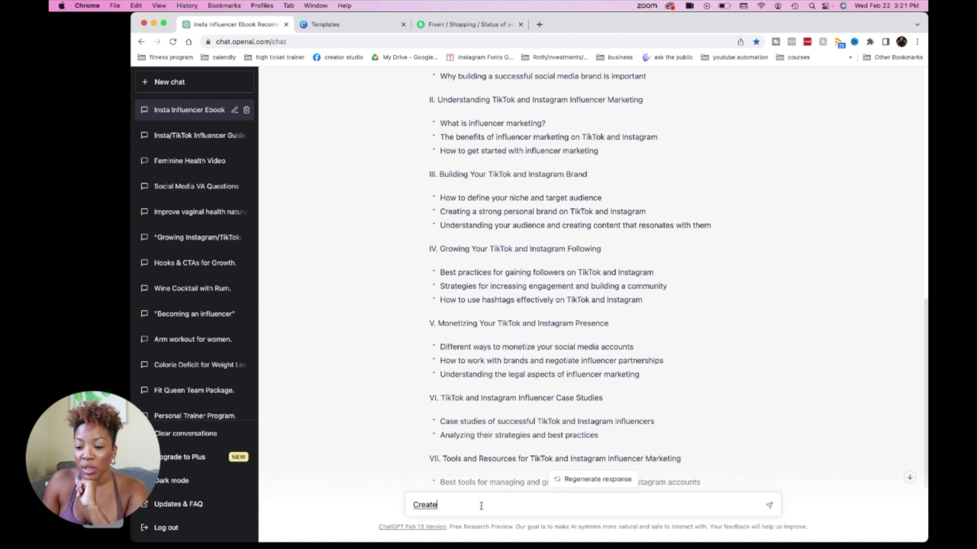
{"action": "type", "text": " a equal section based"}
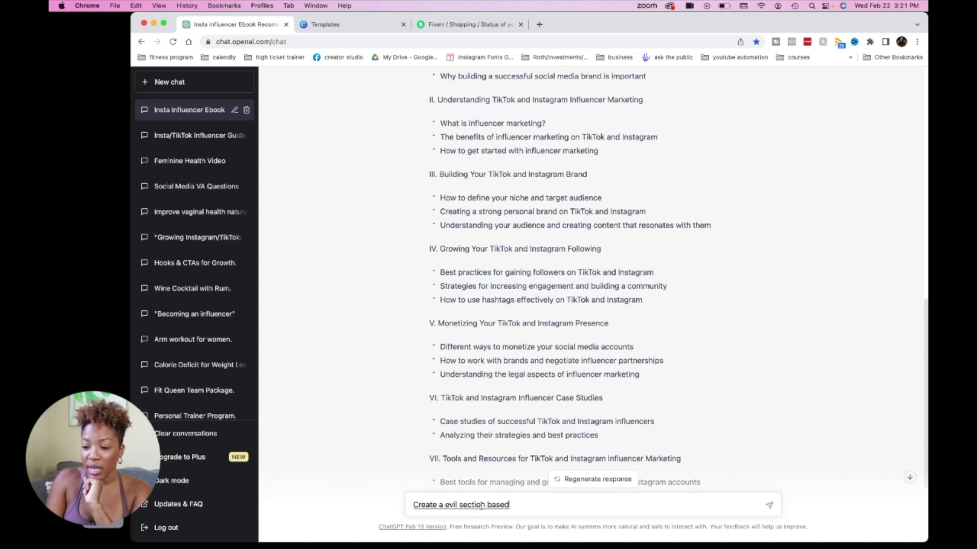
{"action": "type", "text": " on"}
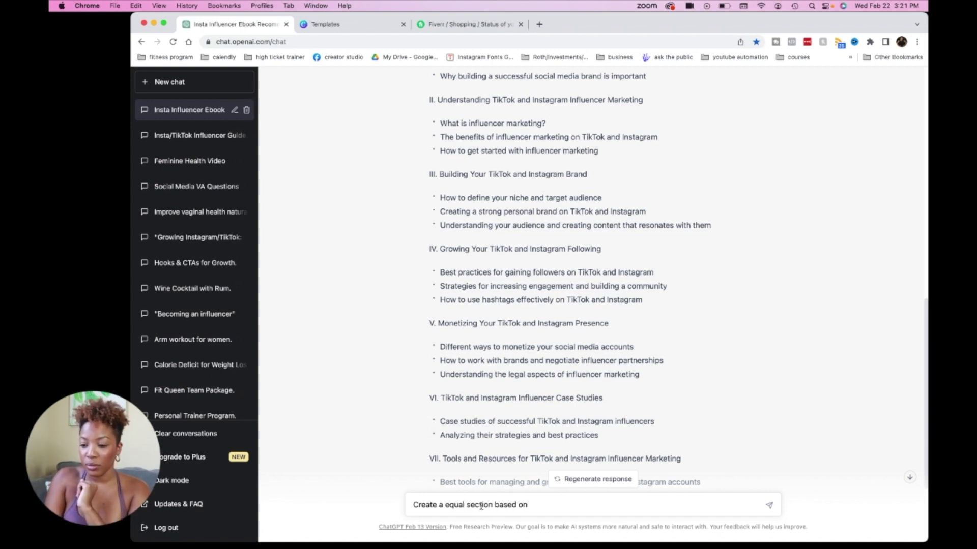
{"action": "key", "text": "super+v"}
{"action": "key", "text": "Return"}
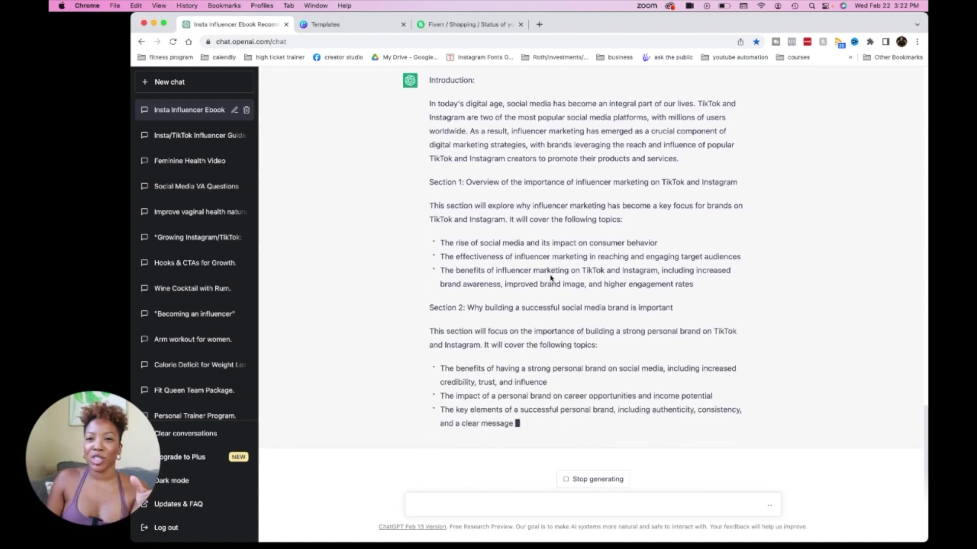
{"action": "scroll", "coordinate": [550, 275], "scroll_direction": "up", "scroll_amount": 2}
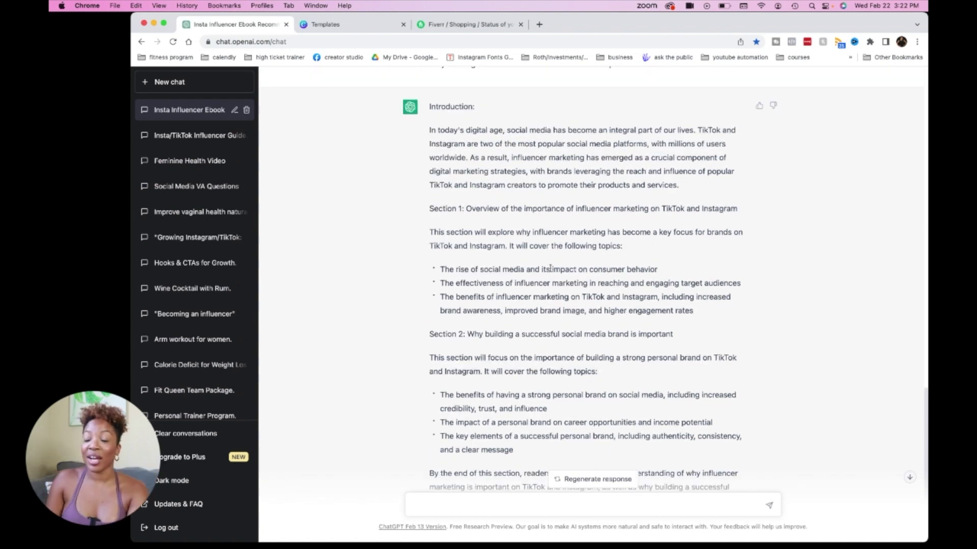
{"action": "scroll", "coordinate": [550, 268], "scroll_direction": "down", "scroll_amount": 2}
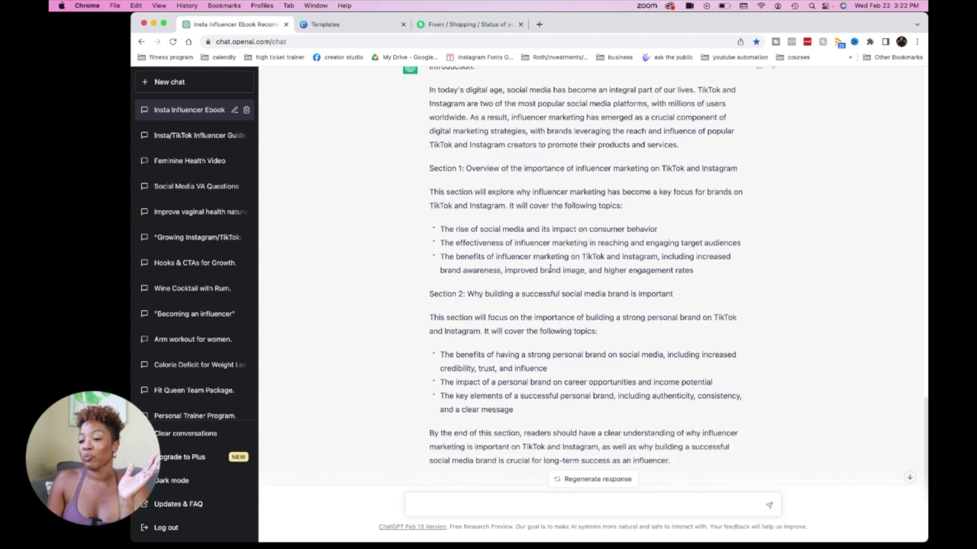
{"action": "scroll", "coordinate": [551, 270], "scroll_direction": "up", "scroll_amount": 1}
{"action": "scroll", "coordinate": [550, 272], "scroll_direction": "up", "scroll_amount": 1}
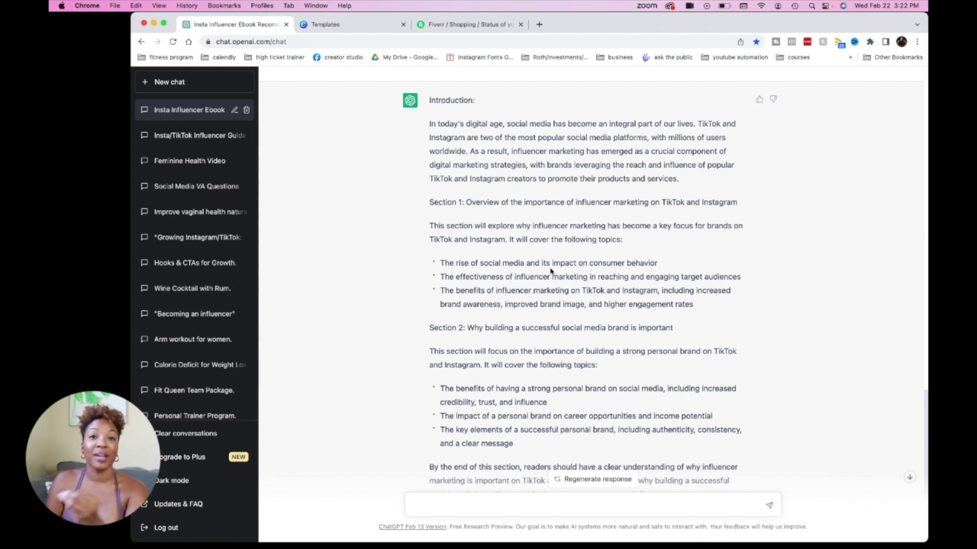
{"action": "scroll", "coordinate": [551, 270], "scroll_direction": "down", "scroll_amount": 1}
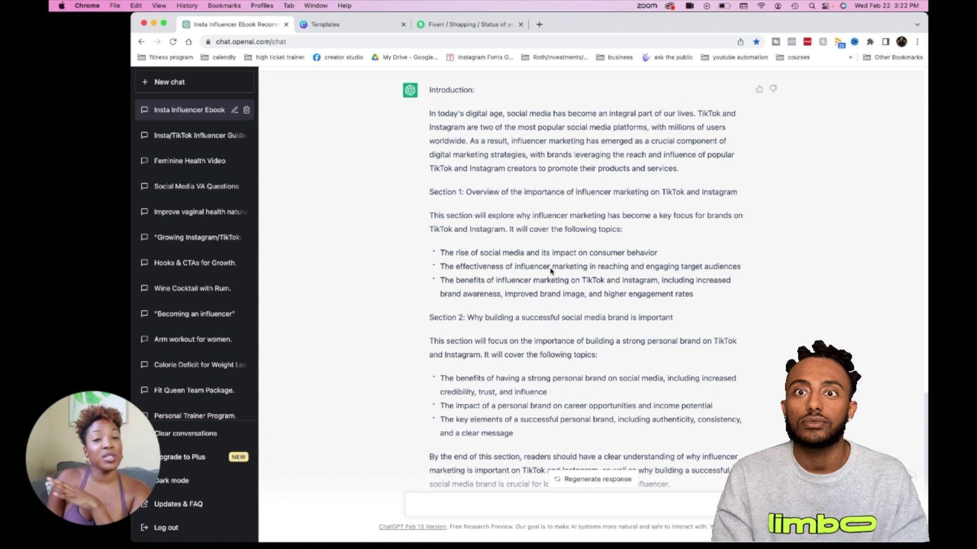
{"action": "scroll", "coordinate": [551, 268], "scroll_direction": "up", "scroll_amount": 1}
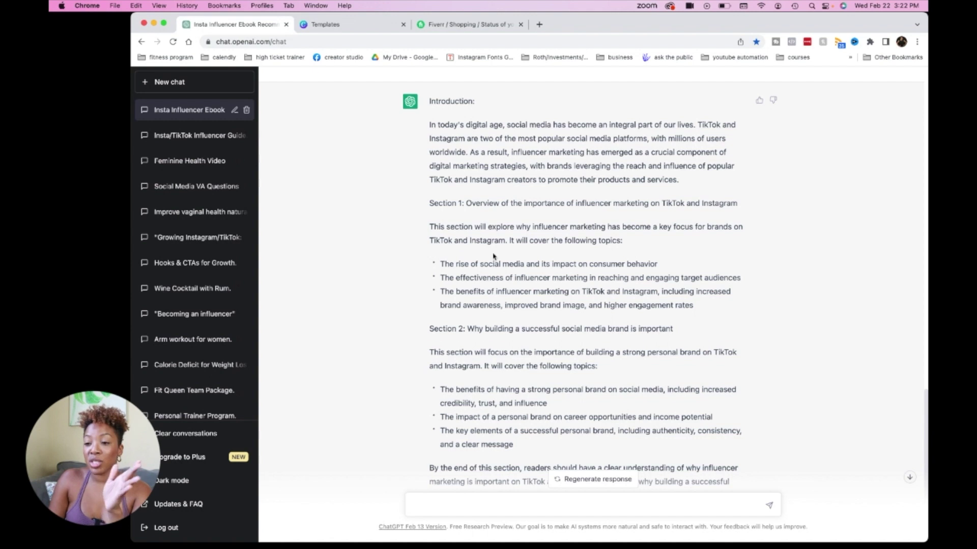
{"action": "scroll", "coordinate": [481, 382], "scroll_direction": "down", "scroll_amount": 3}
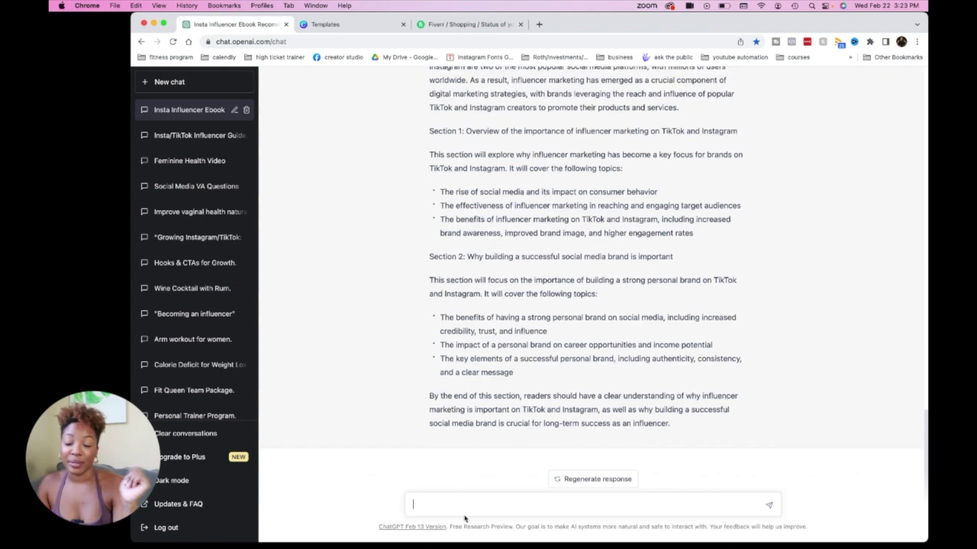
Ask ChatGPT to paraphrase the Introduction in a relaxed tone and compare it with the original.
{"action": "type", "text": "pa"}
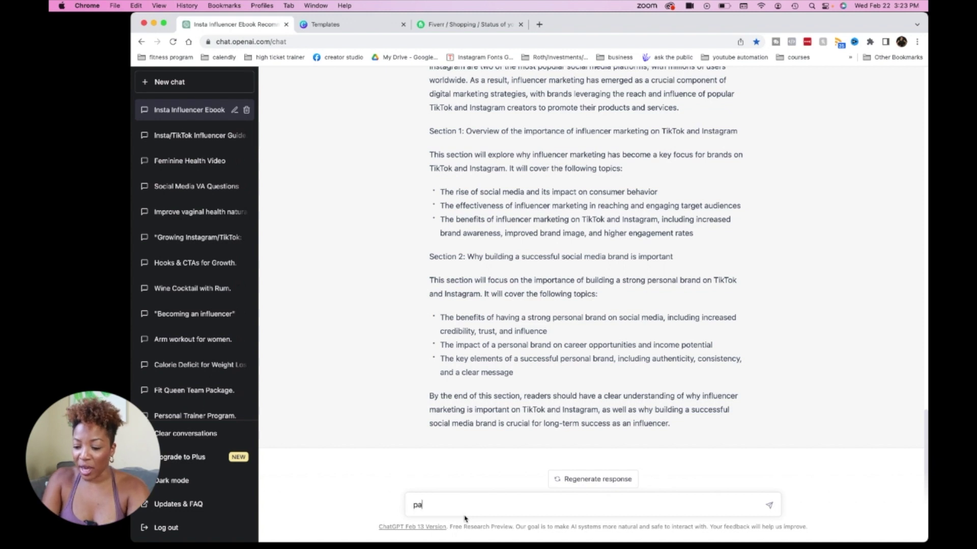
{"action": "type", "text": "raph"}
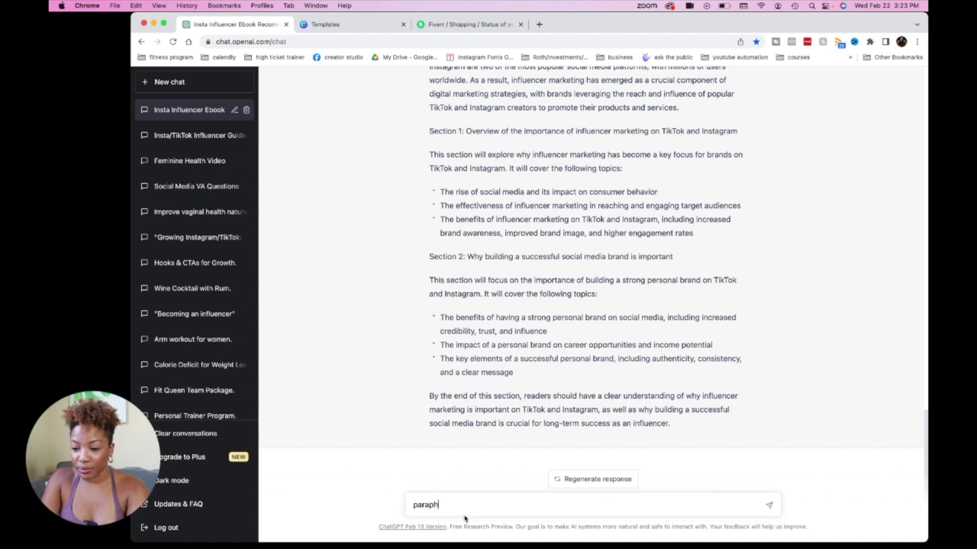
{"action": "type", "text": "rase"}
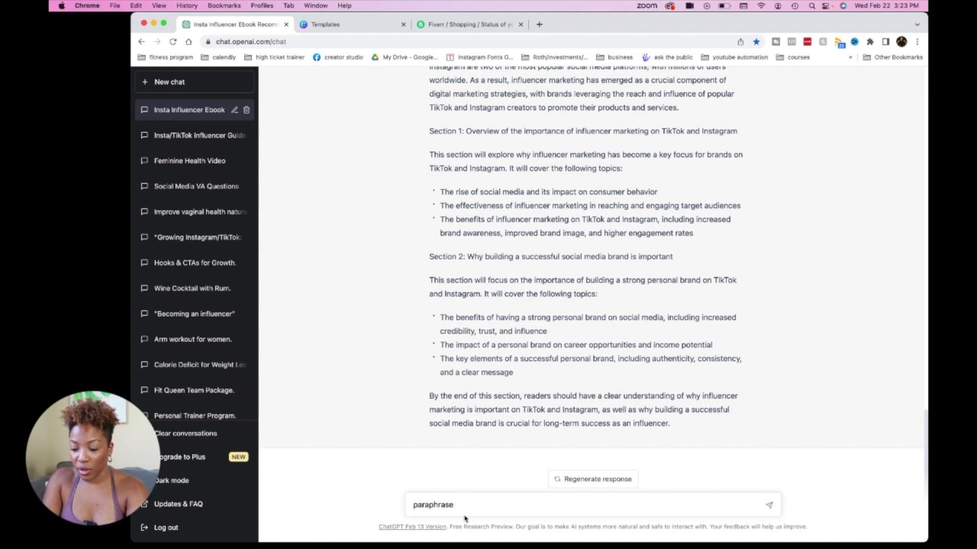
{"action": "type", "text": " to sound like"}
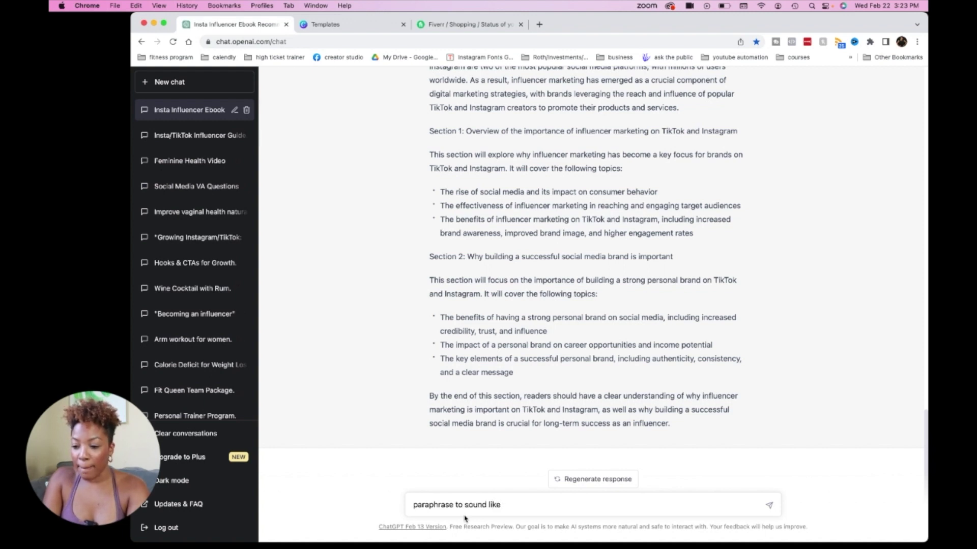
{"action": "key", "text": "BackSpace"}
{"action": "key", "text": "BackSpace"}
{"action": "key", "text": "BackSpace"}
{"action": "key", "text": "BackSpace"}
{"action": "key", "text": "BackSpace"}
{"action": "key", "text": "BackSpace"}
{"action": "key", "text": "BackSpace"}
{"action": "key", "text": "BackSpace"}
{"action": "key", "text": "BackSpace"}
{"action": "key", "text": "BackSpace"}
{"action": "key", "text": "BackSpace"}
{"action": "key", "text": "BackSpace"}
{"action": "key", "text": "BackSpace"}
{"action": "key", "text": "BackSpace"}
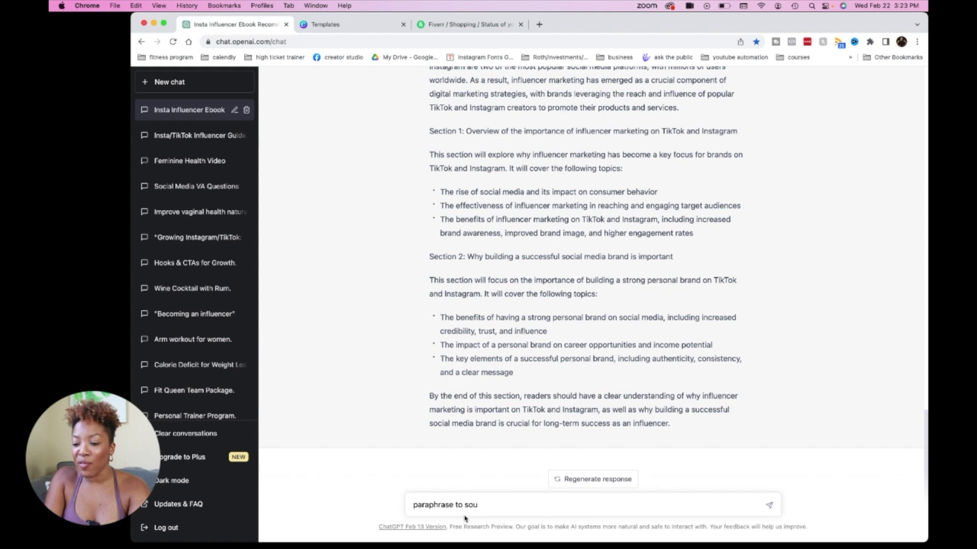
{"action": "type", "text": "in a"}
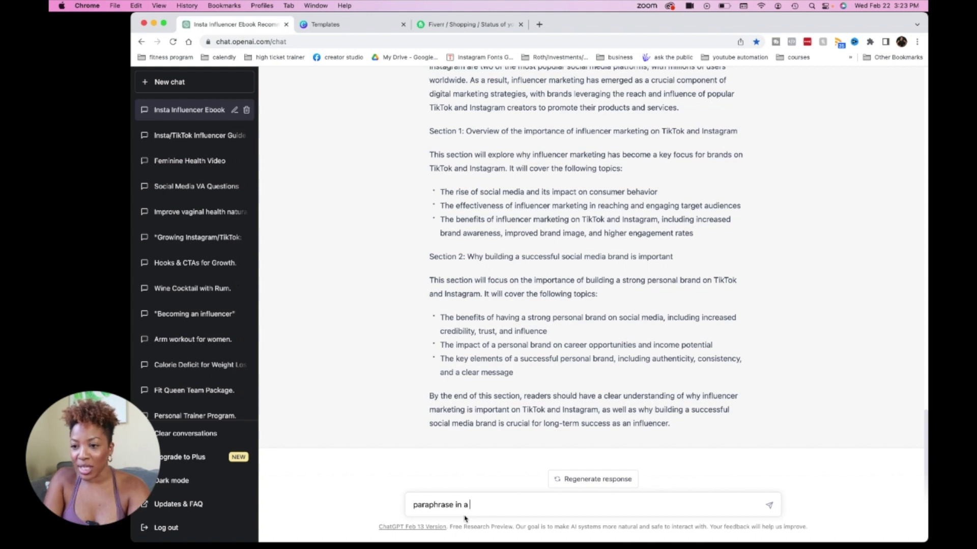
{"action": "type", "text": " relax"}
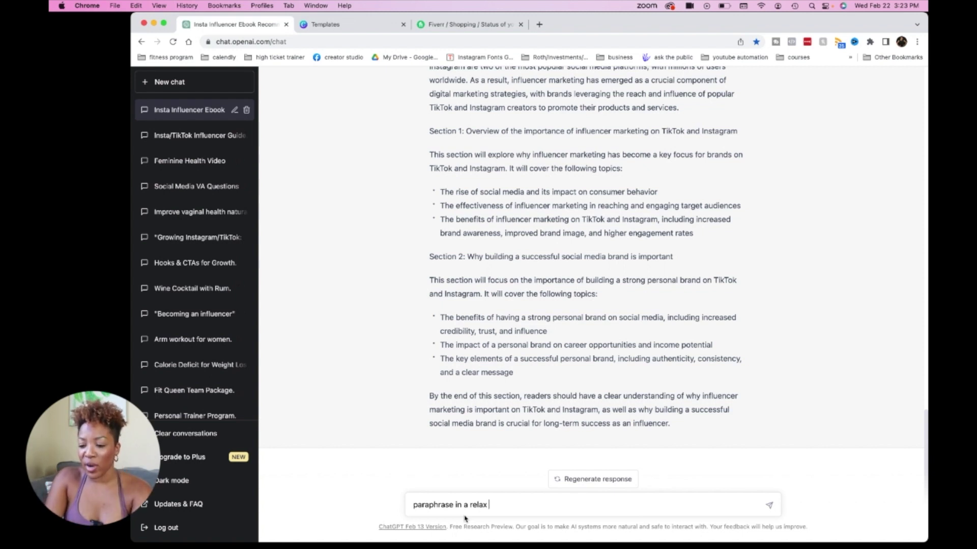
{"action": "type", "text": "ed tone"}
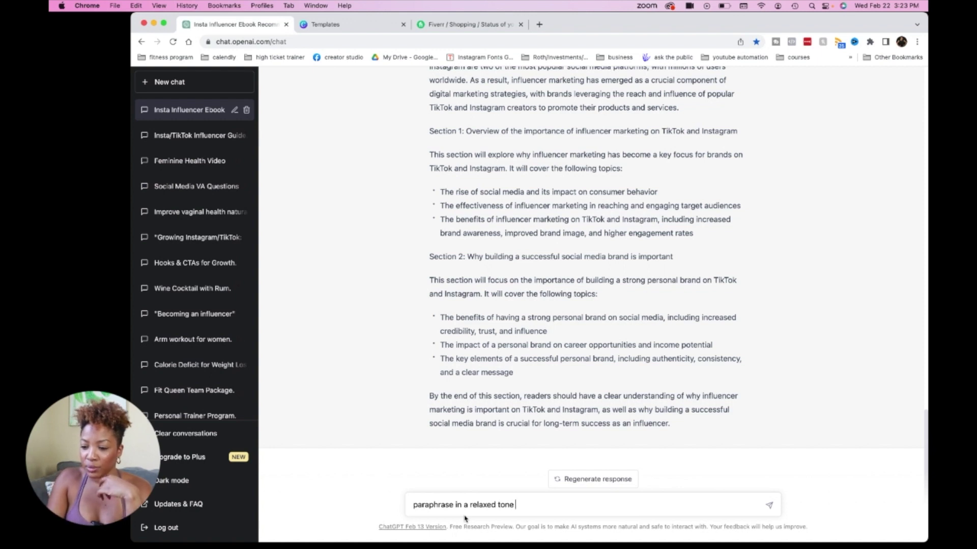
{"action": "key", "text": "Return"}
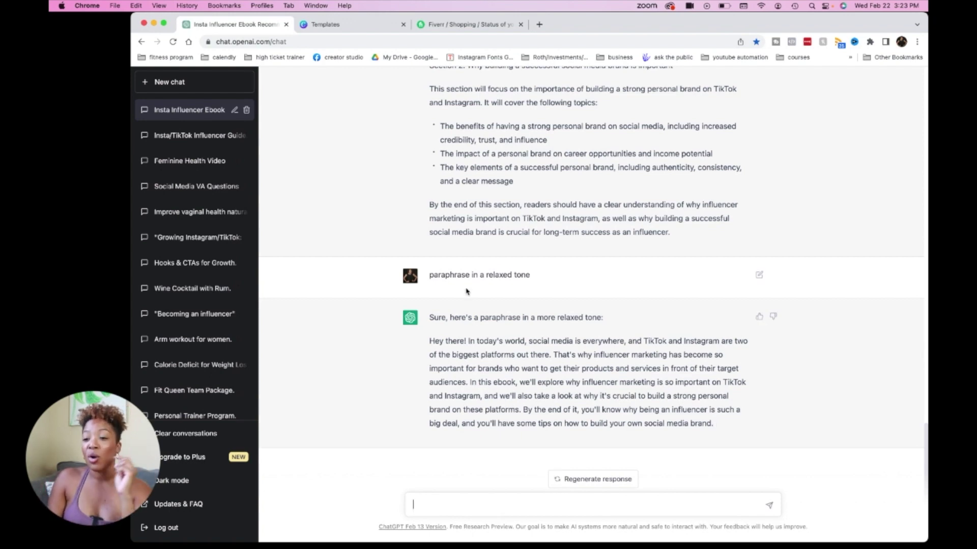
{"action": "scroll", "coordinate": [467, 316], "scroll_direction": "up", "scroll_amount": 10}
{"action": "scroll", "coordinate": [466, 288], "scroll_direction": "up", "scroll_amount": 5}
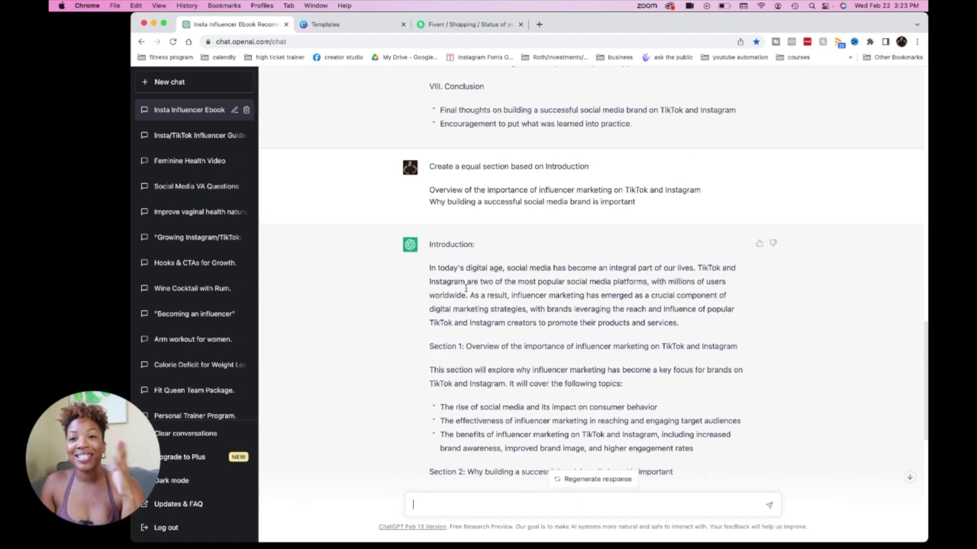
{"action": "scroll", "coordinate": [466, 288], "scroll_direction": "down", "scroll_amount": 3}
{"action": "scroll", "coordinate": [466, 288], "scroll_direction": "down", "scroll_amount": 3}
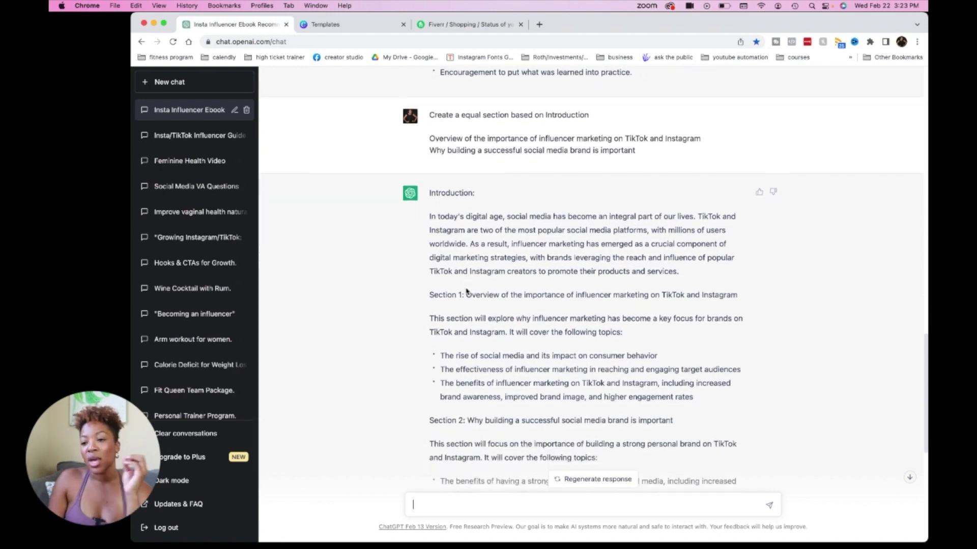
{"action": "scroll", "coordinate": [467, 291], "scroll_direction": "down", "scroll_amount": 7}
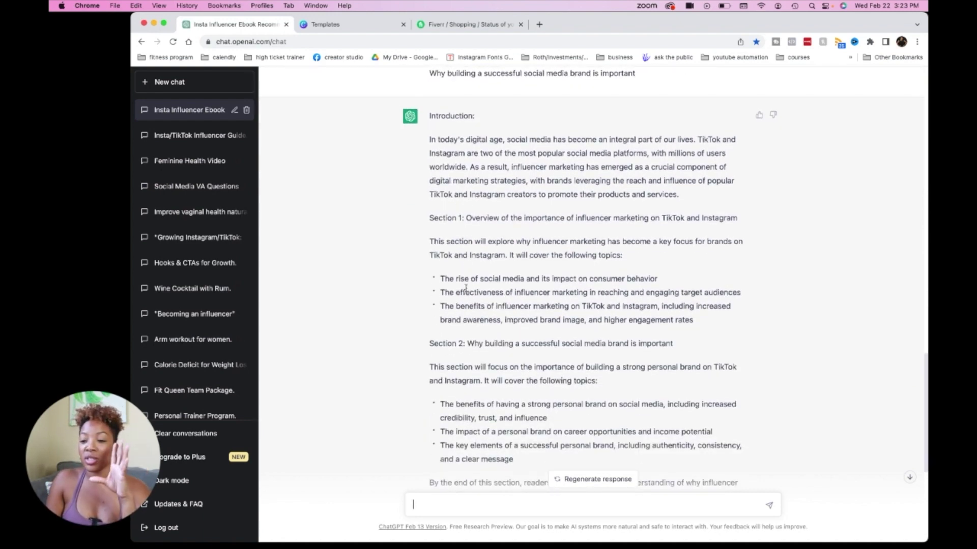
{"action": "scroll", "coordinate": [466, 288], "scroll_direction": "down", "scroll_amount": 1}
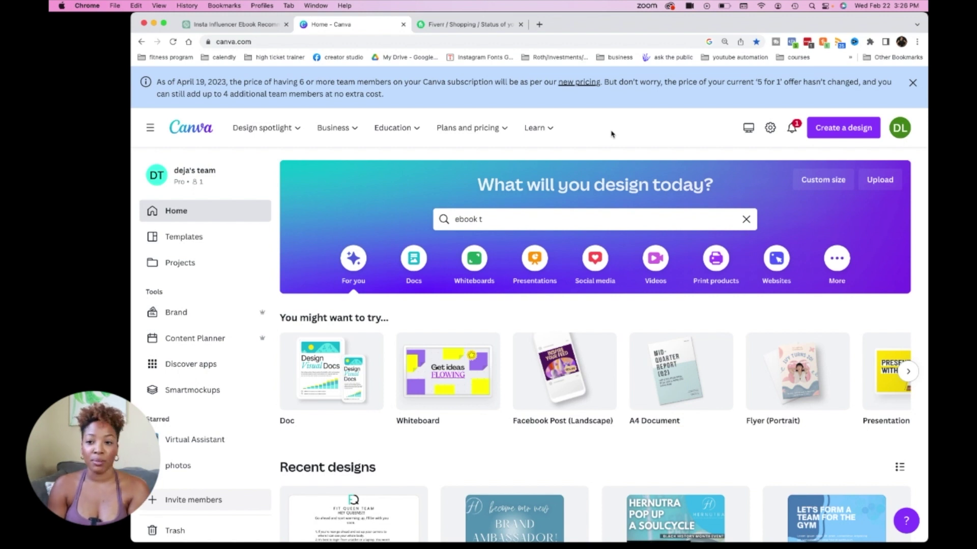
Clear the 'ebook t' query from Canva's home page design search.
{"action": "left_click", "coordinate": [567, 218]}
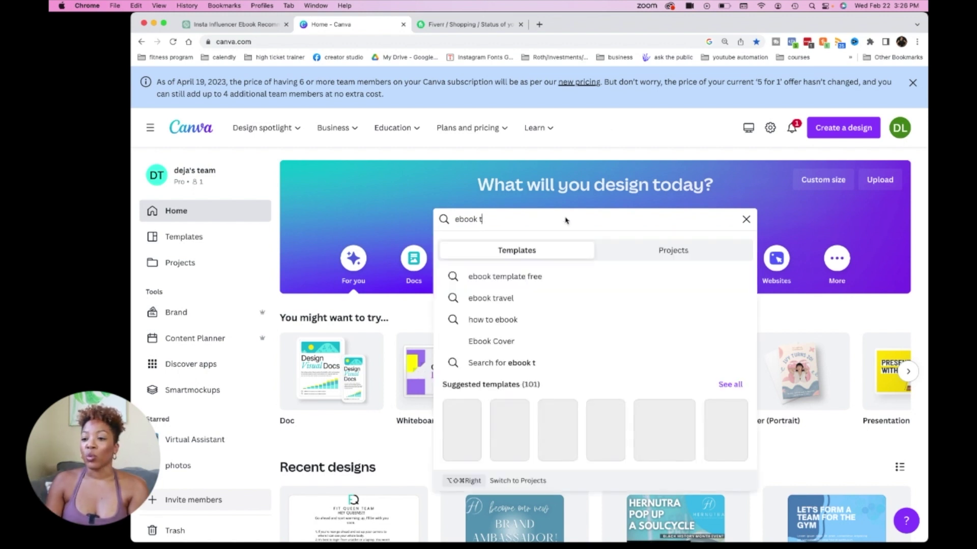
{"action": "key", "text": "BackSpace"}
{"action": "key", "text": "BackSpace"}
{"action": "key", "text": "BackSpace"}
{"action": "key", "text": "BackSpace"}
{"action": "key", "text": "BackSpace"}
{"action": "key", "text": "BackSpace"}
{"action": "key", "text": "BackSpace"}
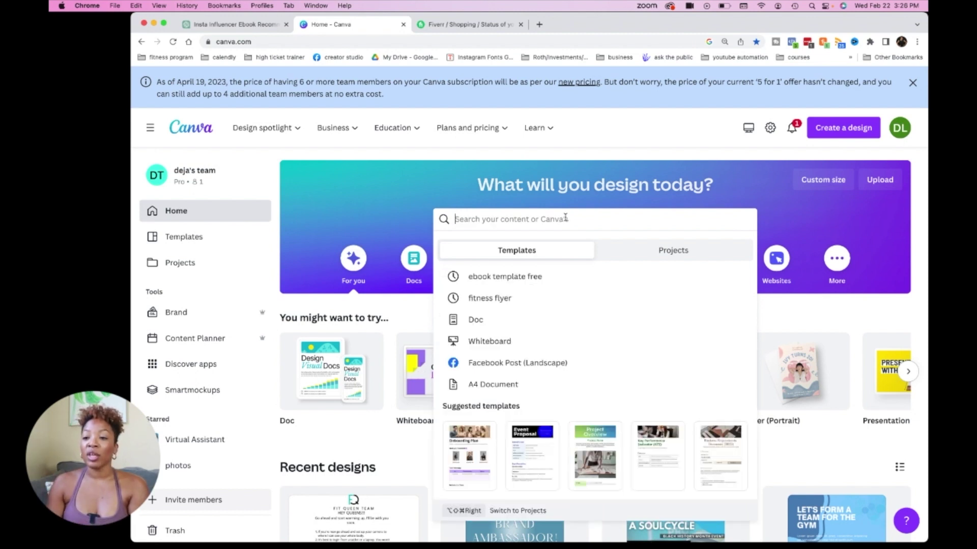
{"action": "left_click", "coordinate": [388, 211]}
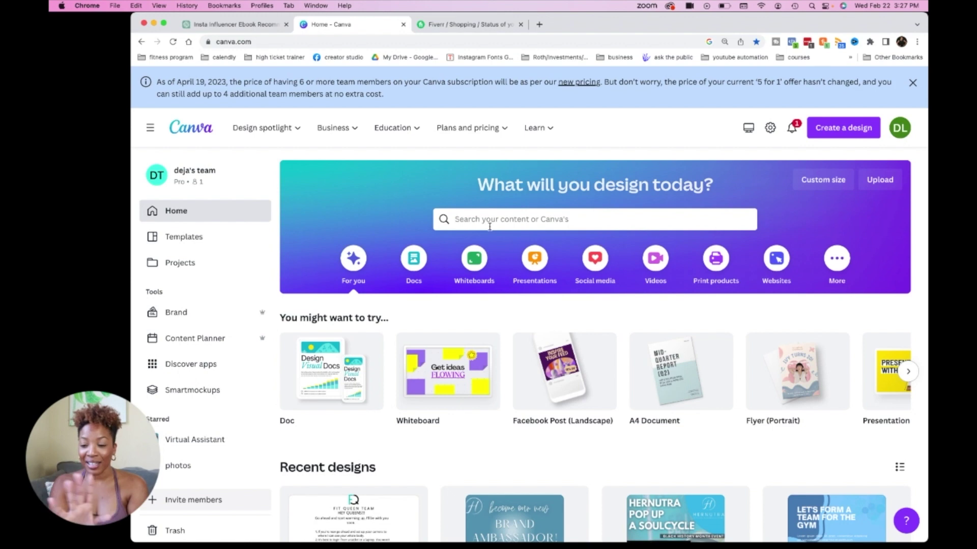
Scroll through the 27-page Copy of Ebook intermittent fasting design's chapter pages.
{"action": "scroll", "coordinate": [500, 331], "scroll_direction": "down", "scroll_amount": 5}
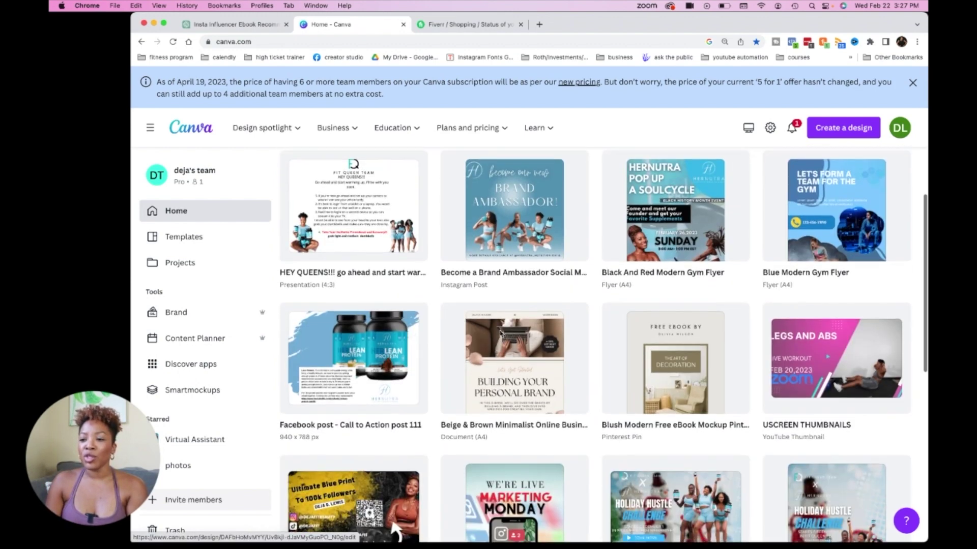
{"action": "scroll", "coordinate": [500, 333], "scroll_direction": "down", "scroll_amount": 3}
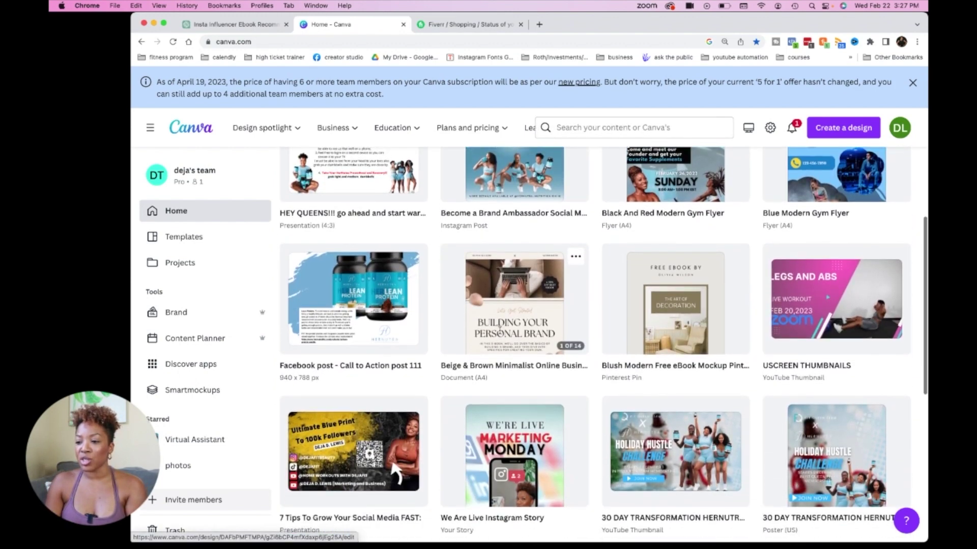
{"action": "scroll", "coordinate": [500, 333], "scroll_direction": "down", "scroll_amount": 2}
{"action": "scroll", "coordinate": [500, 333], "scroll_direction": "up", "scroll_amount": 6}
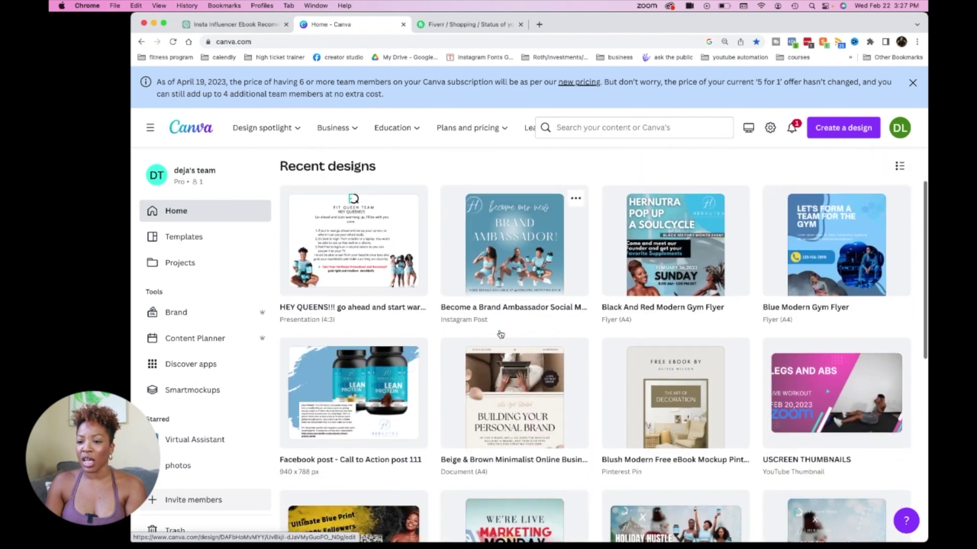
{"action": "scroll", "coordinate": [500, 331], "scroll_direction": "down", "scroll_amount": 2}
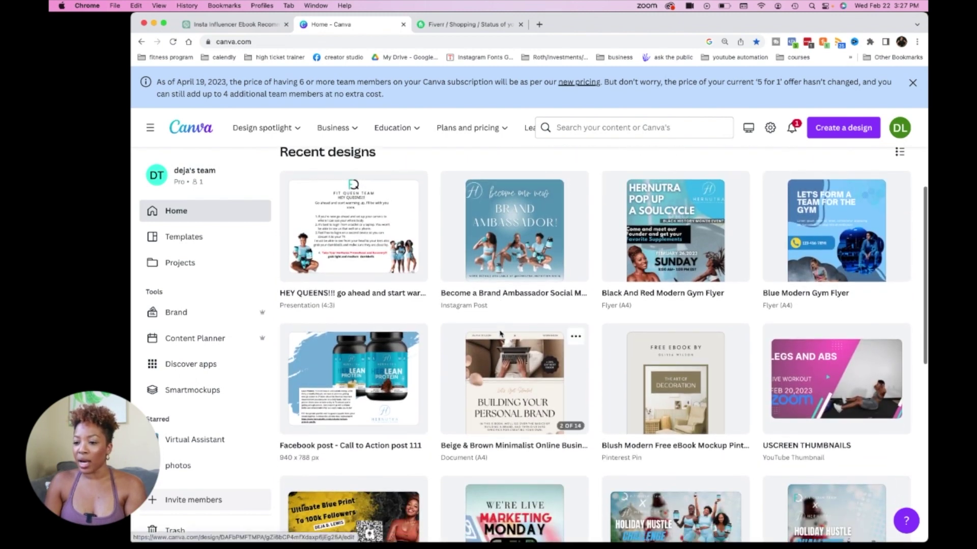
{"action": "scroll", "coordinate": [500, 333], "scroll_direction": "down", "scroll_amount": 2}
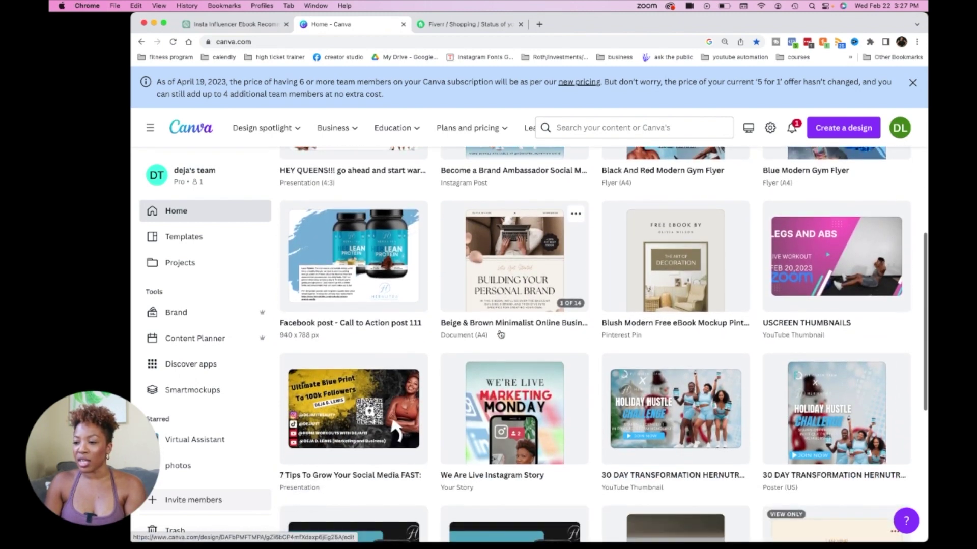
{"action": "scroll", "coordinate": [500, 334], "scroll_direction": "down", "scroll_amount": 7}
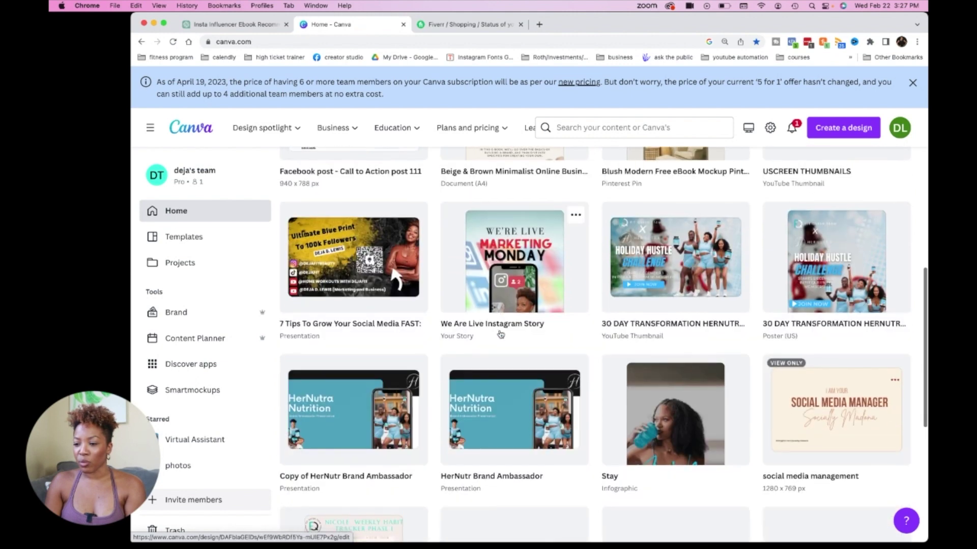
{"action": "scroll", "coordinate": [500, 334], "scroll_direction": "down", "scroll_amount": 2}
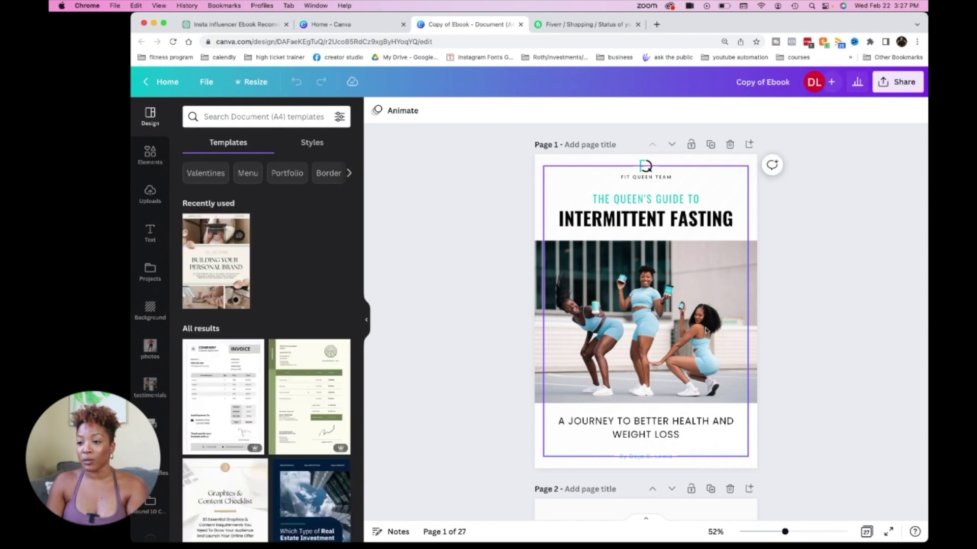
{"action": "scroll", "coordinate": [707, 334], "scroll_direction": "down", "scroll_amount": 15}
{"action": "scroll", "coordinate": [706, 331], "scroll_direction": "down", "scroll_amount": 15}
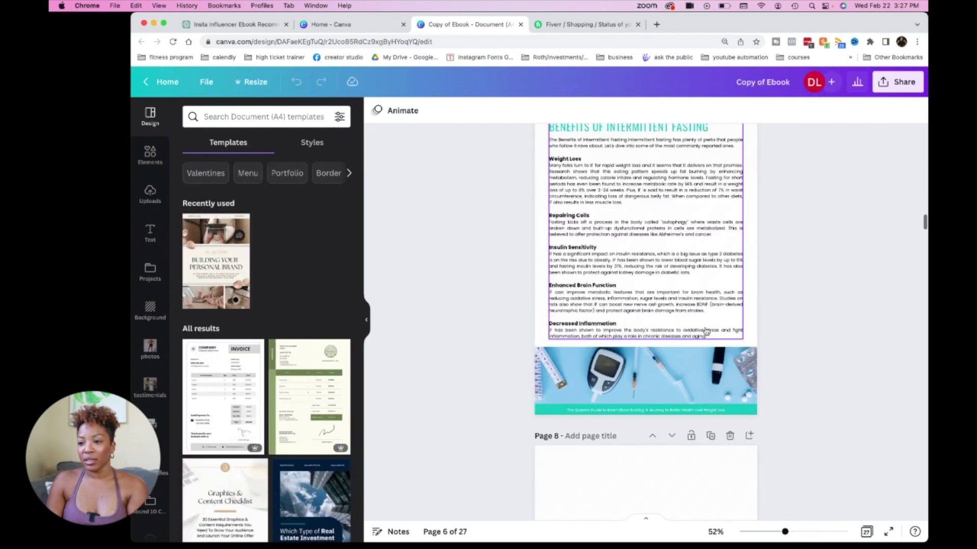
{"action": "scroll", "coordinate": [706, 331], "scroll_direction": "down", "scroll_amount": 12}
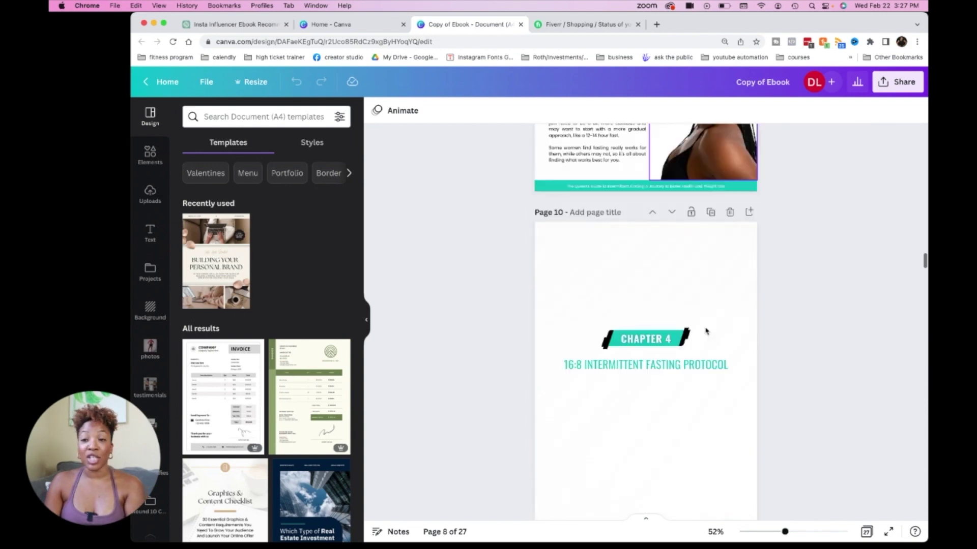
{"action": "scroll", "coordinate": [707, 331], "scroll_direction": "up", "scroll_amount": 18}
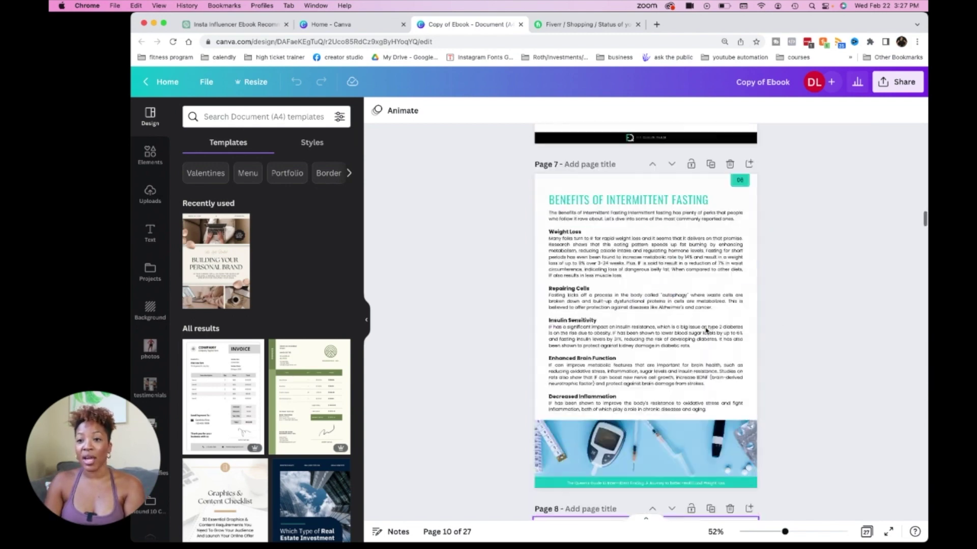
Search Canva for 'ebook template' from the Home page.
{"action": "left_click", "coordinate": [168, 82]}
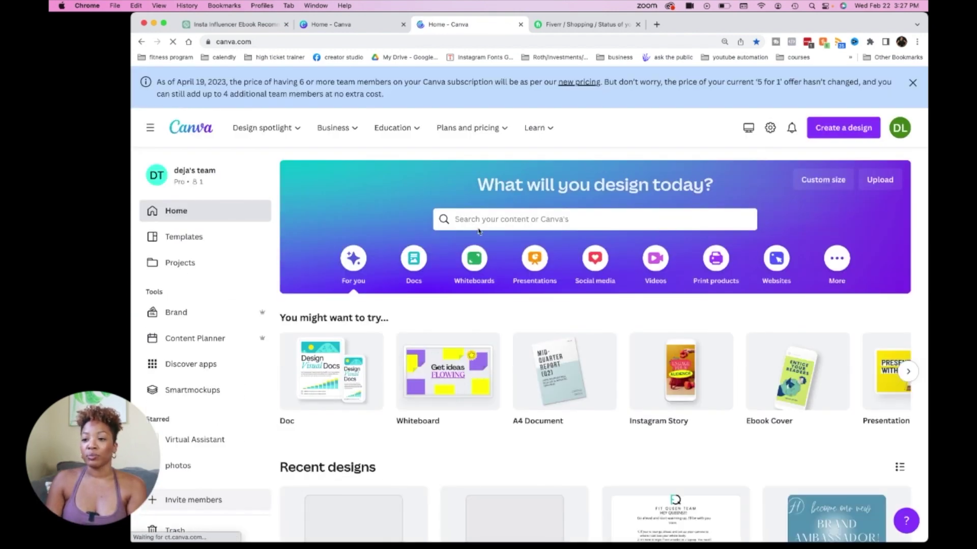
{"action": "left_click", "coordinate": [479, 225]}
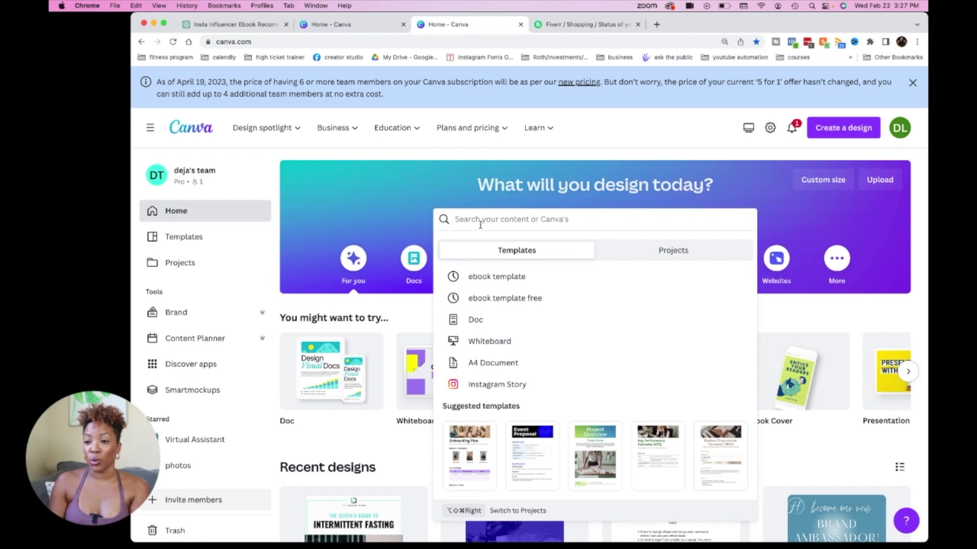
{"action": "type", "text": "e"}
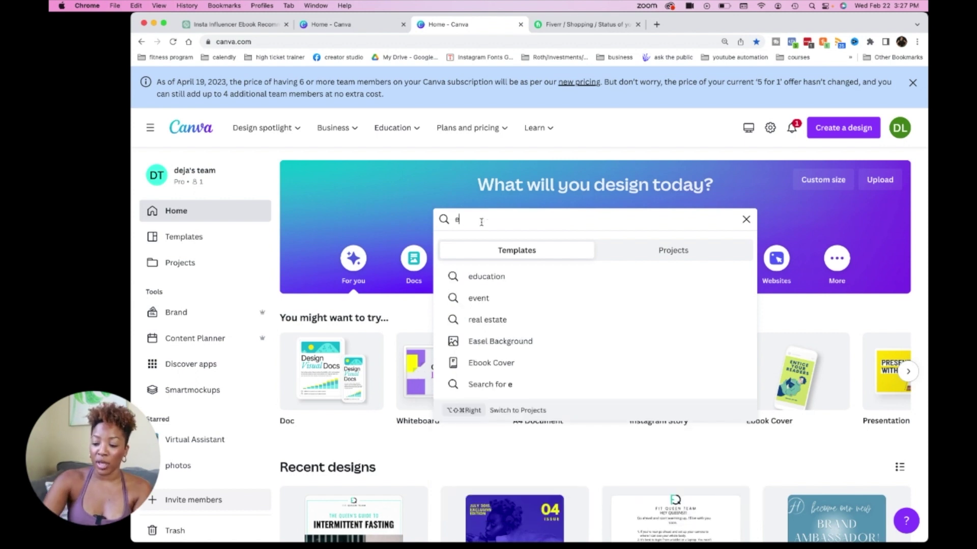
{"action": "type", "text": "book templste"}
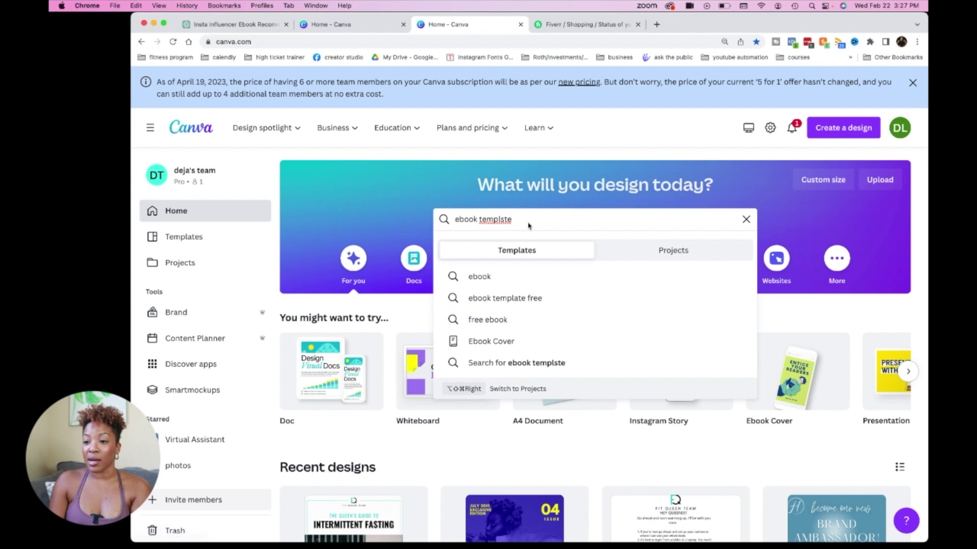
{"action": "key", "text": "BackSpace"}
{"action": "key", "text": "BackSpace"}
{"action": "key", "text": "BackSpace"}
{"action": "type", "text": "ate"}
{"action": "key", "text": "Return"}
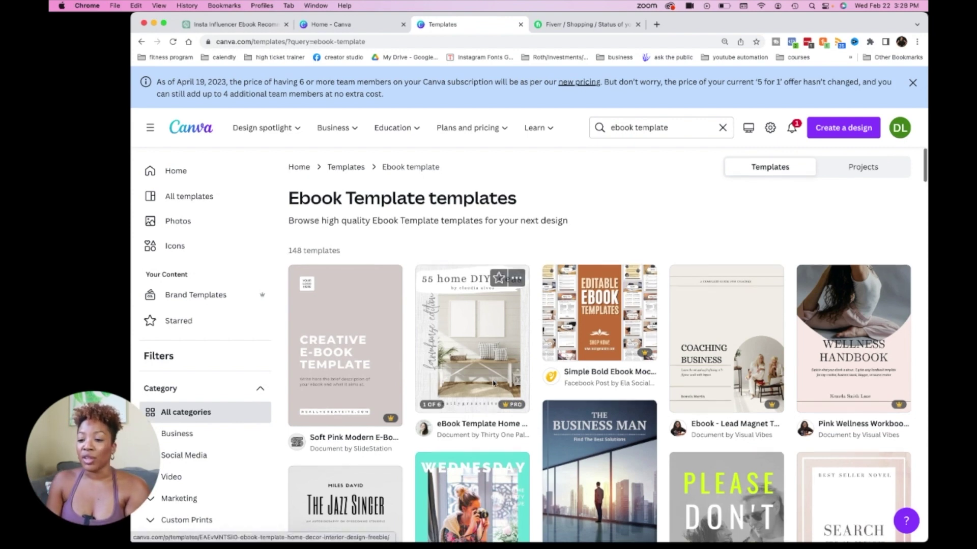
{"action": "scroll", "coordinate": [559, 275], "scroll_direction": "down", "scroll_amount": 2}
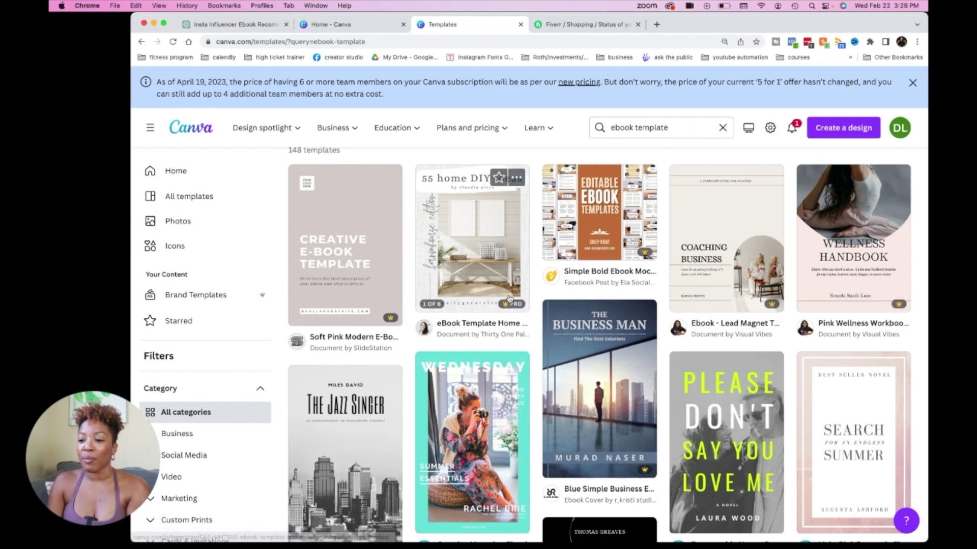
{"action": "scroll", "coordinate": [673, 386], "scroll_direction": "down", "scroll_amount": 1}
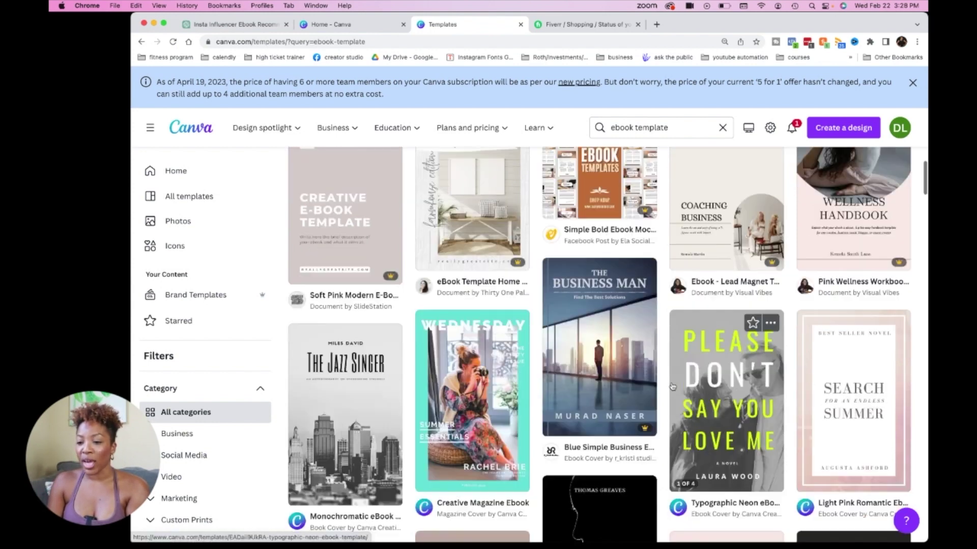
{"action": "scroll", "coordinate": [673, 387], "scroll_direction": "up", "scroll_amount": 3}
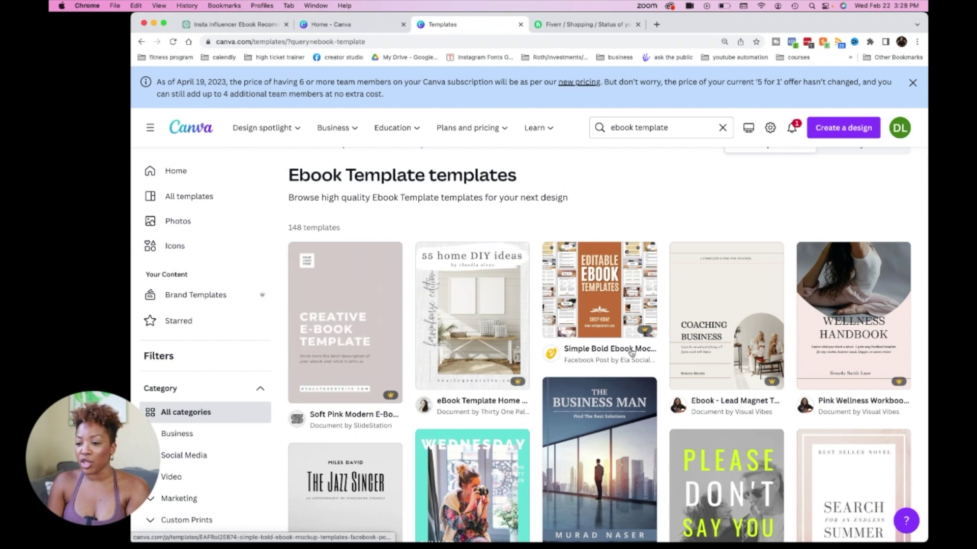
{"action": "scroll", "coordinate": [725, 367], "scroll_direction": "down", "scroll_amount": 5}
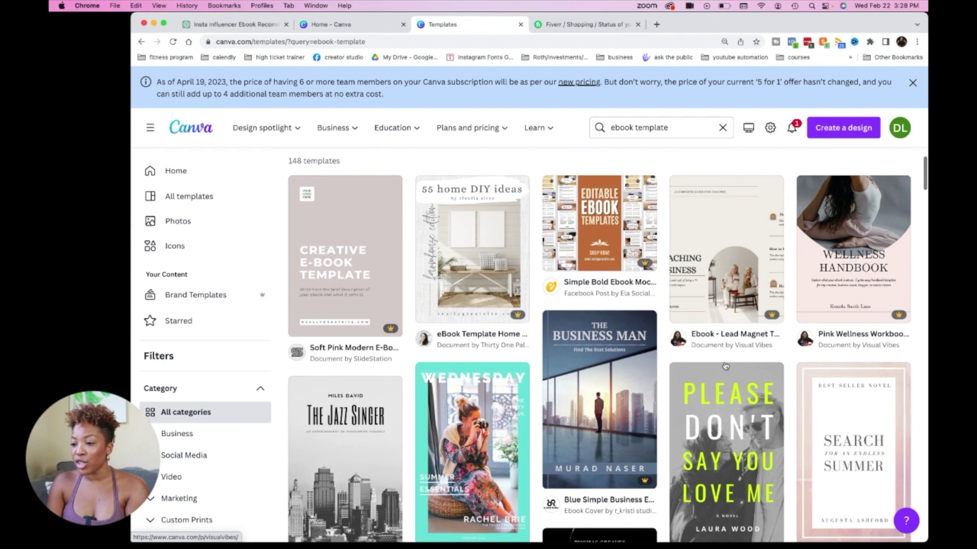
{"action": "scroll", "coordinate": [725, 365], "scroll_direction": "down", "scroll_amount": 1}
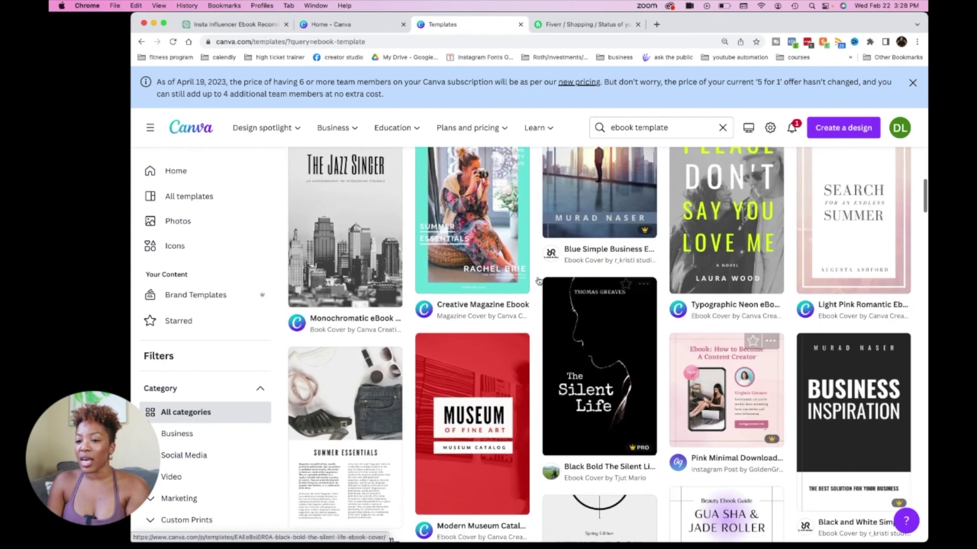
{"action": "scroll", "coordinate": [464, 255], "scroll_direction": "down", "scroll_amount": 5}
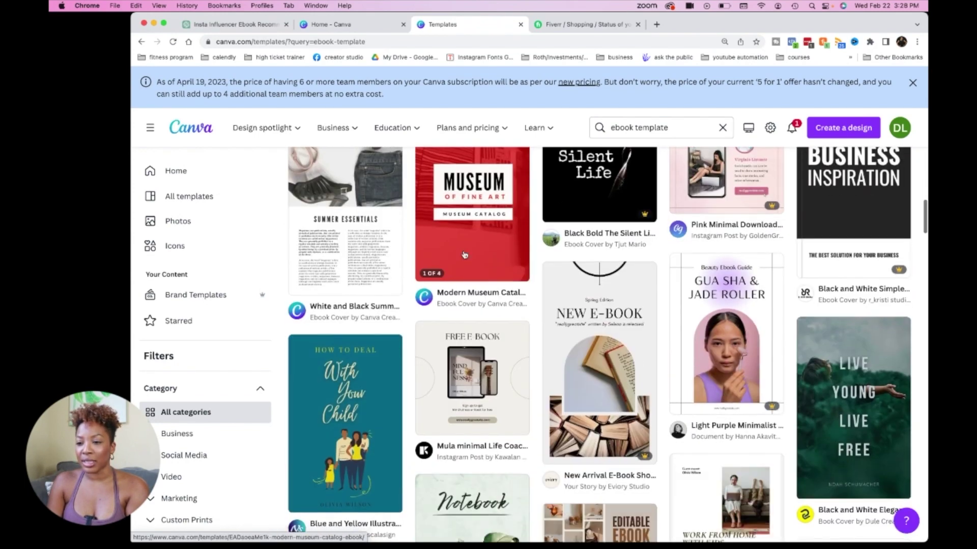
{"action": "scroll", "coordinate": [468, 251], "scroll_direction": "up", "scroll_amount": 1}
{"action": "scroll", "coordinate": [483, 240], "scroll_direction": "down", "scroll_amount": 2}
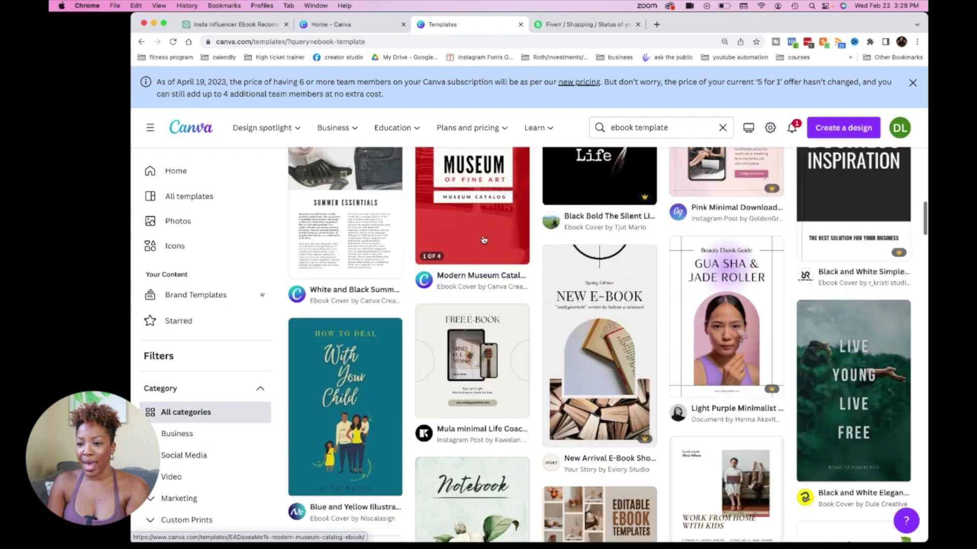
{"action": "scroll", "coordinate": [484, 240], "scroll_direction": "down", "scroll_amount": 5}
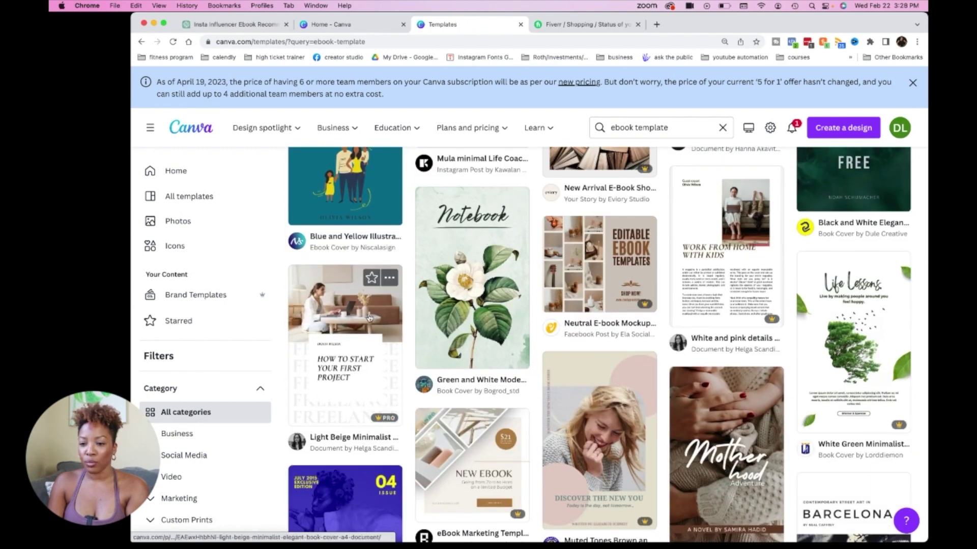
{"action": "scroll", "coordinate": [370, 318], "scroll_direction": "down", "scroll_amount": 1}
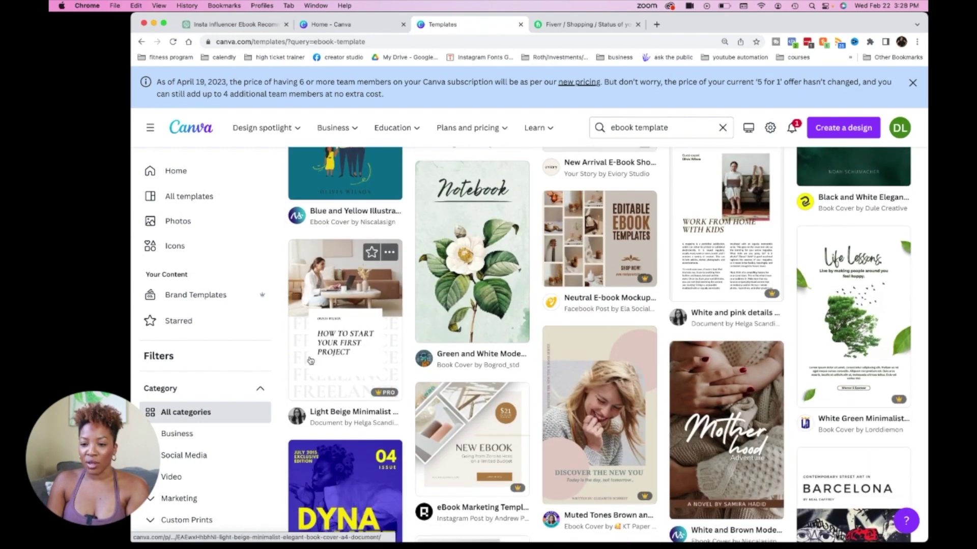
{"action": "scroll", "coordinate": [312, 362], "scroll_direction": "down", "scroll_amount": 2}
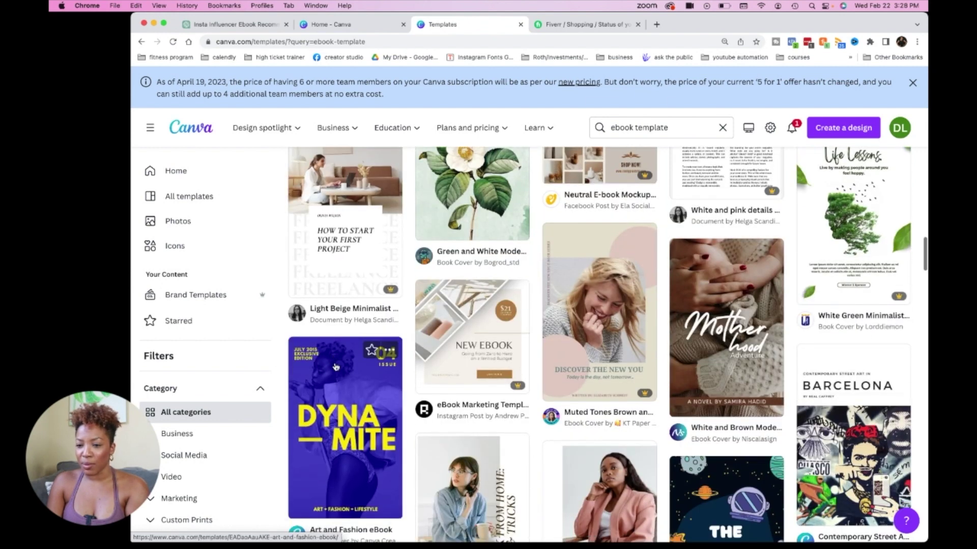
{"action": "scroll", "coordinate": [335, 366], "scroll_direction": "down", "scroll_amount": 2}
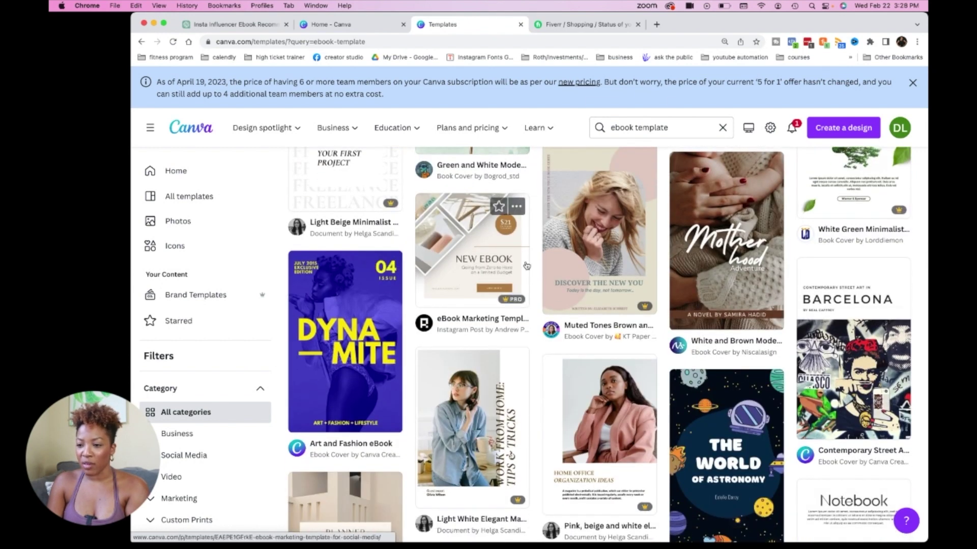
{"action": "scroll", "coordinate": [707, 362], "scroll_direction": "up", "scroll_amount": 2}
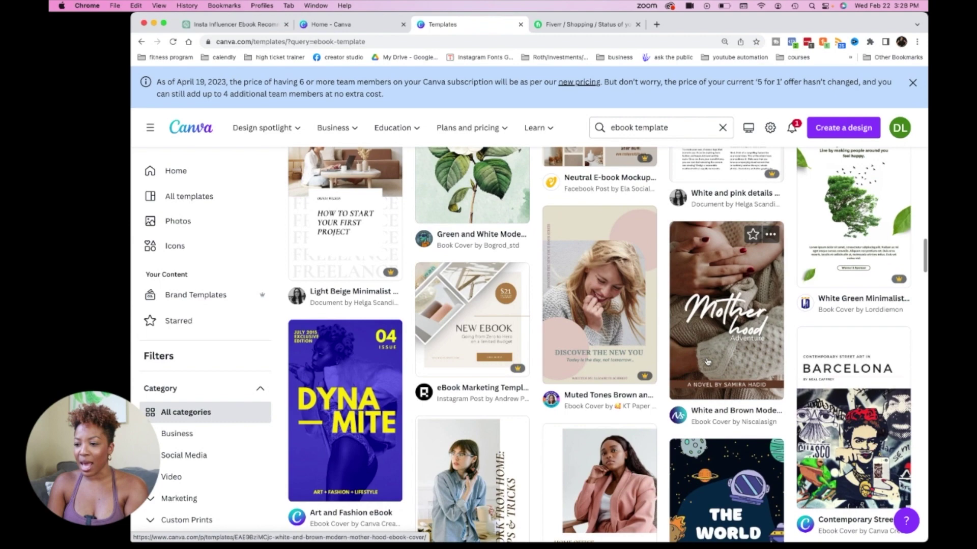
{"action": "scroll", "coordinate": [707, 363], "scroll_direction": "down", "scroll_amount": 7}
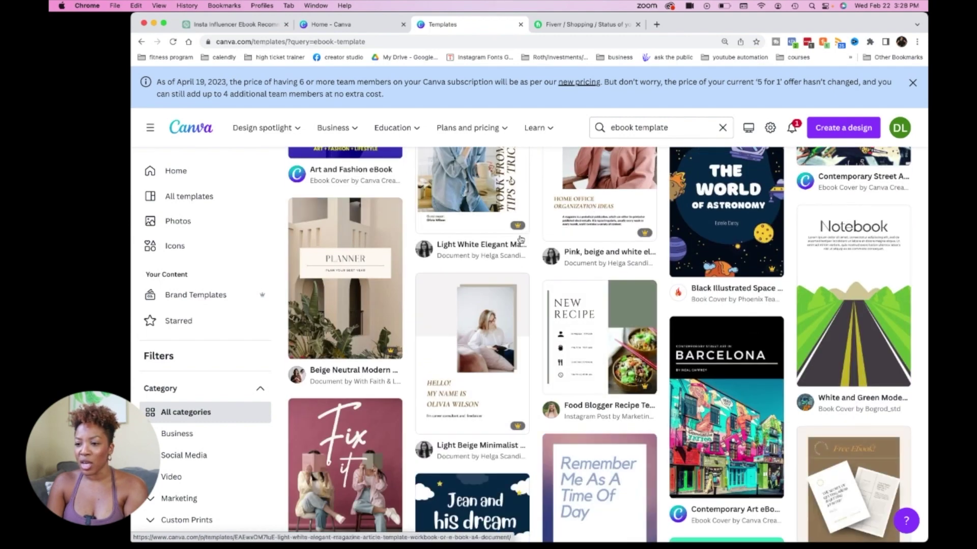
{"action": "scroll", "coordinate": [520, 239], "scroll_direction": "up", "scroll_amount": 2}
{"action": "scroll", "coordinate": [520, 239], "scroll_direction": "down", "scroll_amount": 3}
Start a design from the Typographic Neon eBook Template and delete its LOVE ME, SAY YOU and DON'T lines.
{"action": "left_click", "coordinate": [739, 340]}
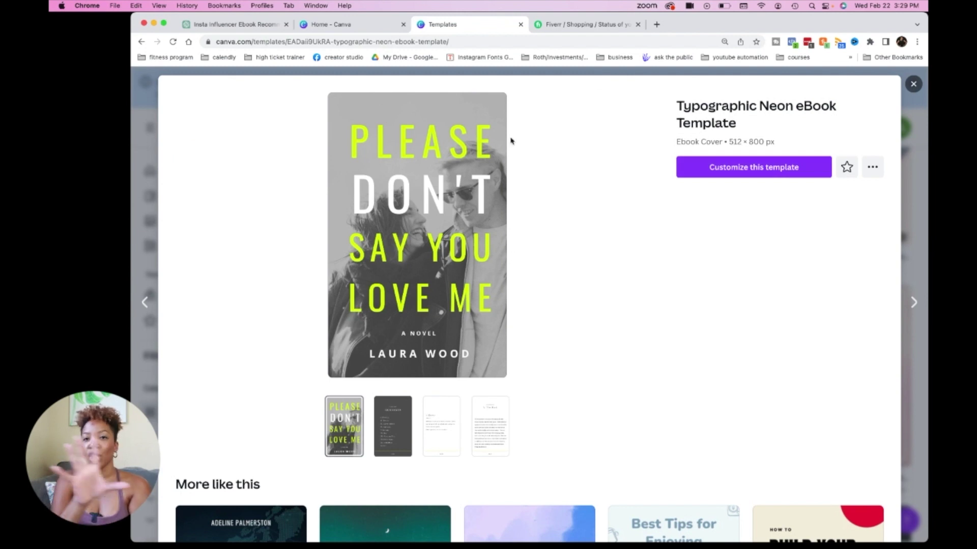
{"action": "left_click", "coordinate": [725, 169]}
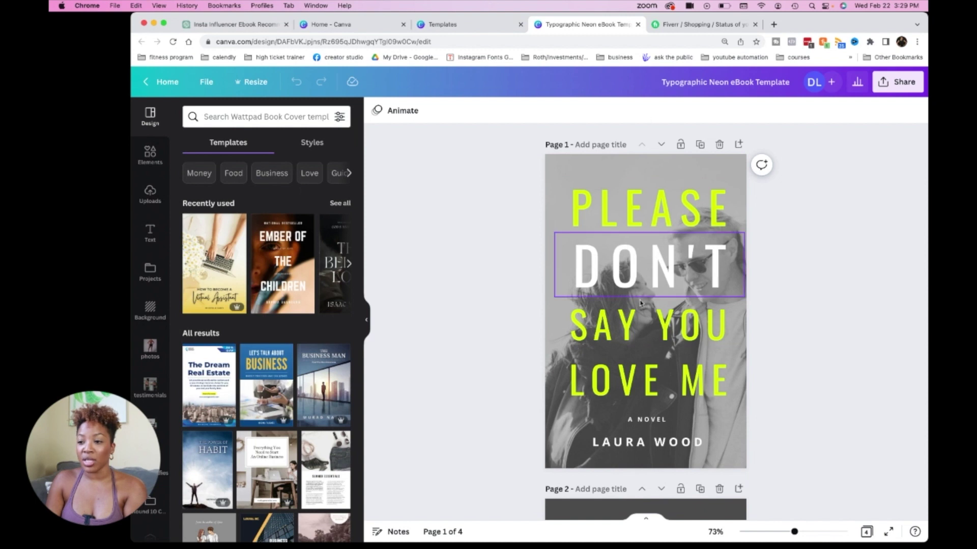
{"action": "left_click", "coordinate": [655, 376]}
{"action": "key", "text": "Delete"}
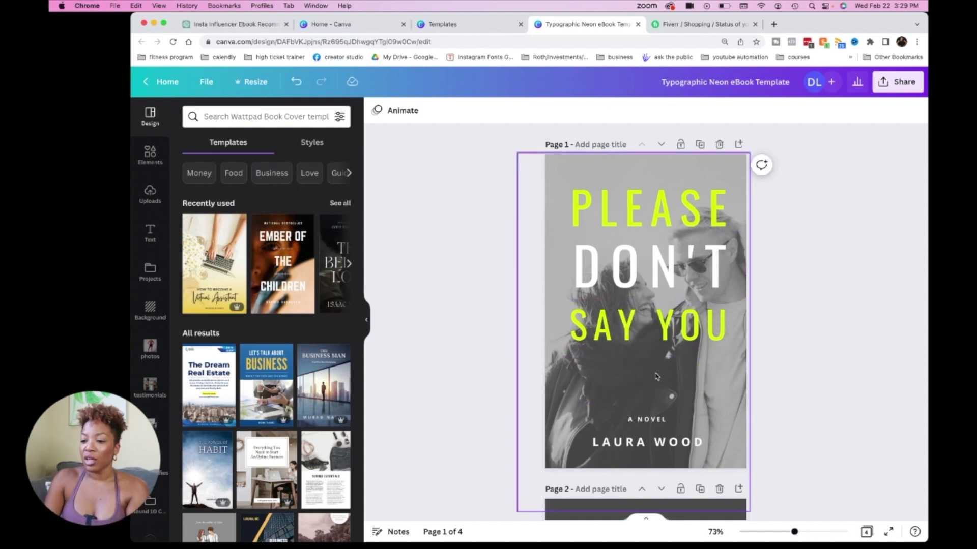
{"action": "left_click", "coordinate": [659, 331]}
{"action": "key", "text": "Delete"}
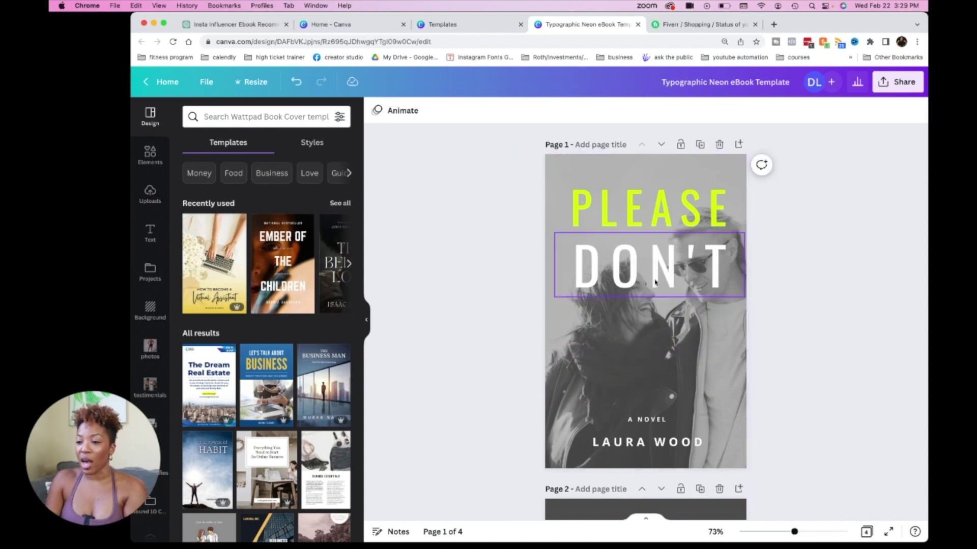
{"action": "left_click", "coordinate": [655, 271]}
{"action": "key", "text": "Delete"}
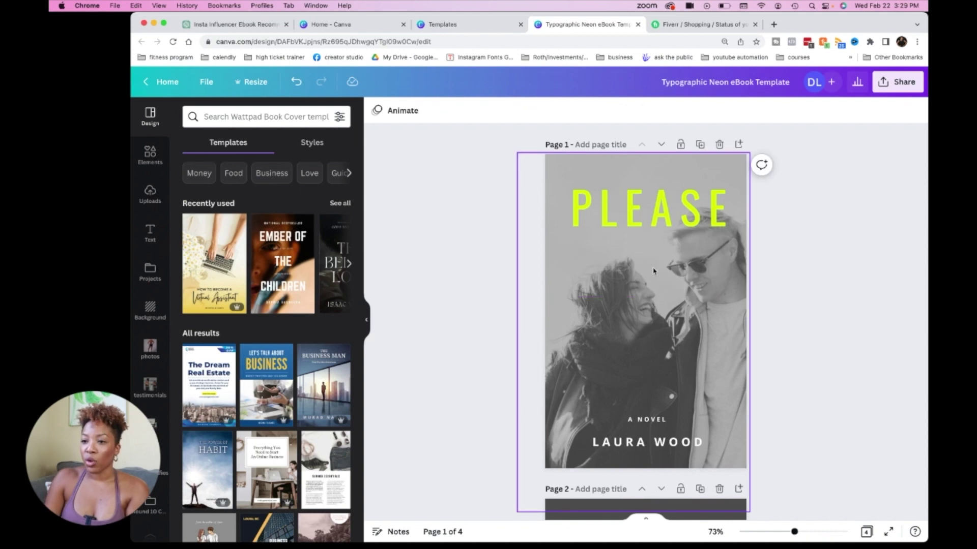
{"action": "left_click", "coordinate": [249, 27]}
Select the 'TikTok and Instagram Influencer Marketing' ebook title in ChatGPT's outline reply.
{"action": "scroll", "coordinate": [476, 241], "scroll_direction": "down", "scroll_amount": 20}
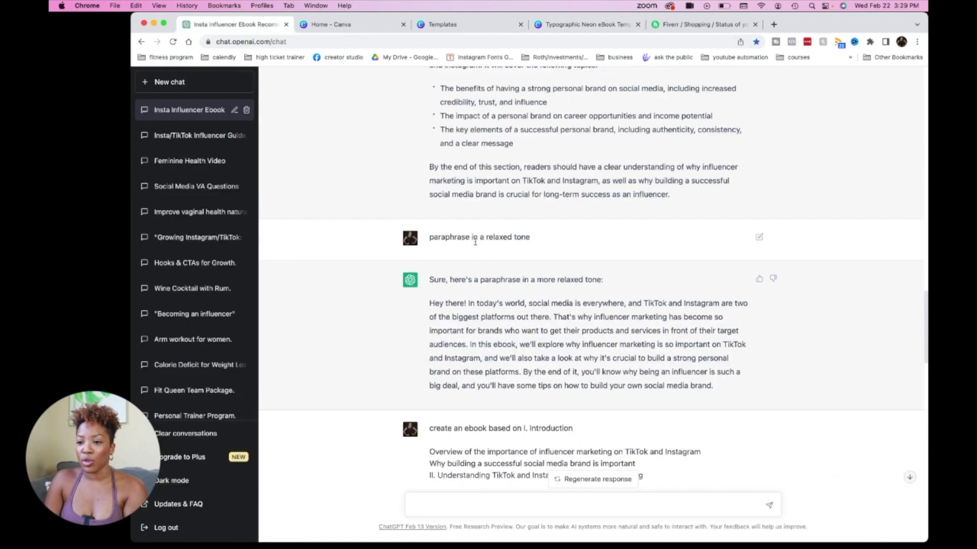
{"action": "scroll", "coordinate": [475, 244], "scroll_direction": "up", "scroll_amount": 15}
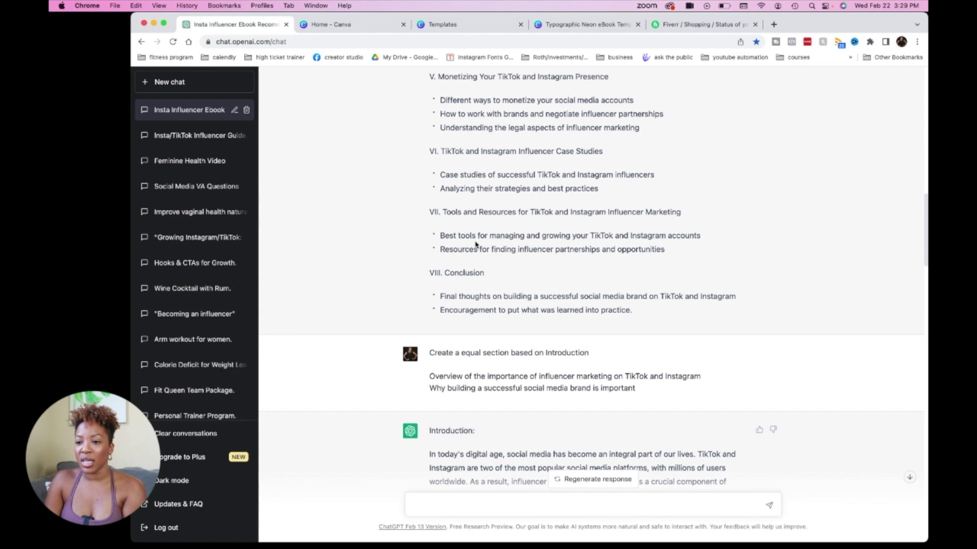
{"action": "scroll", "coordinate": [476, 243], "scroll_direction": "down", "scroll_amount": 6}
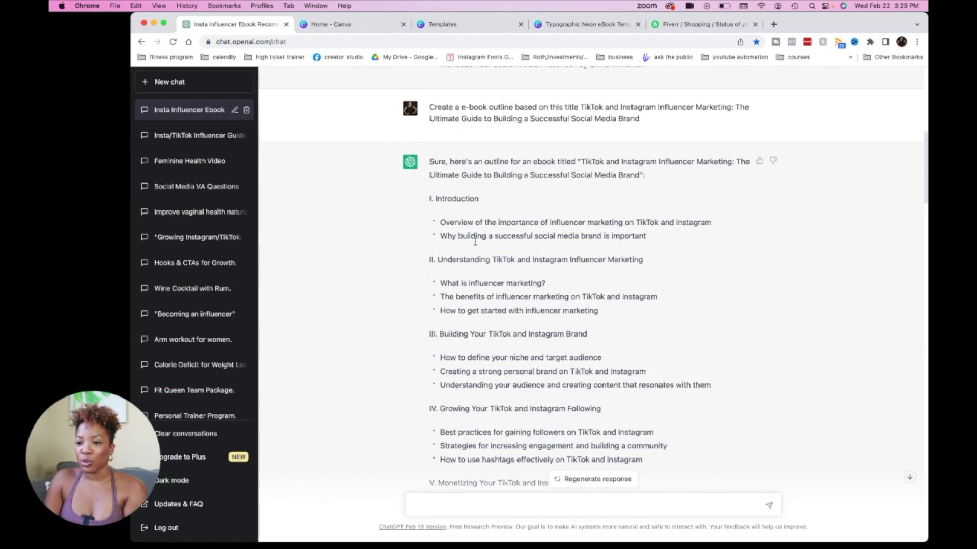
{"action": "left_click_drag", "start_coordinate": [584, 161], "coordinate": [641, 186]}
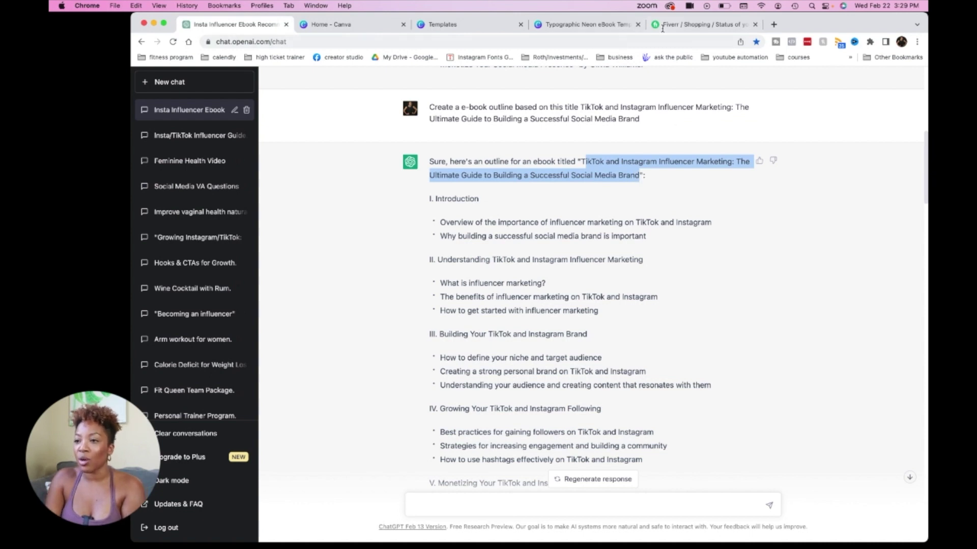
Paste the copied influencer marketing guide title over PLEASE on the Canva cover.
{"action": "left_click", "coordinate": [583, 25]}
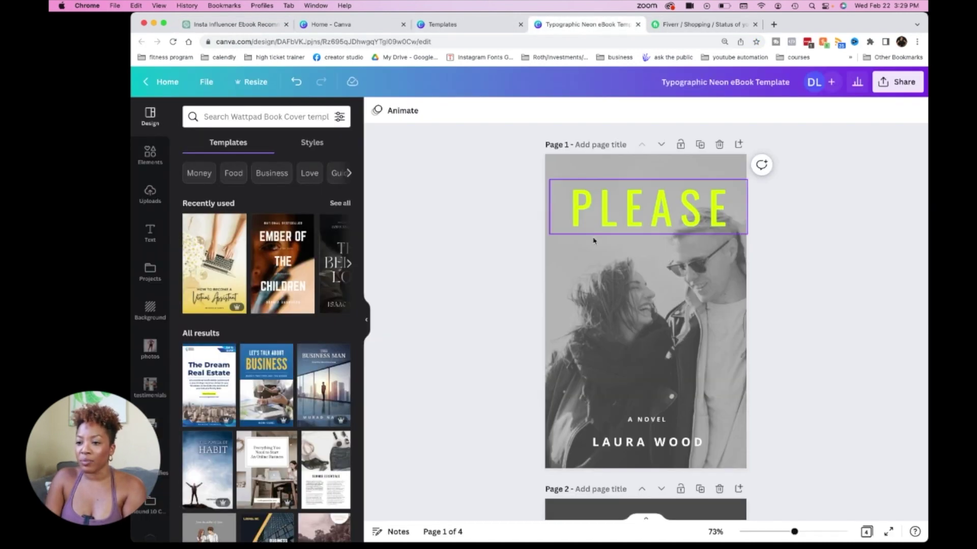
{"action": "double_click", "coordinate": [609, 230]}
{"action": "key", "text": "cmd+v"}
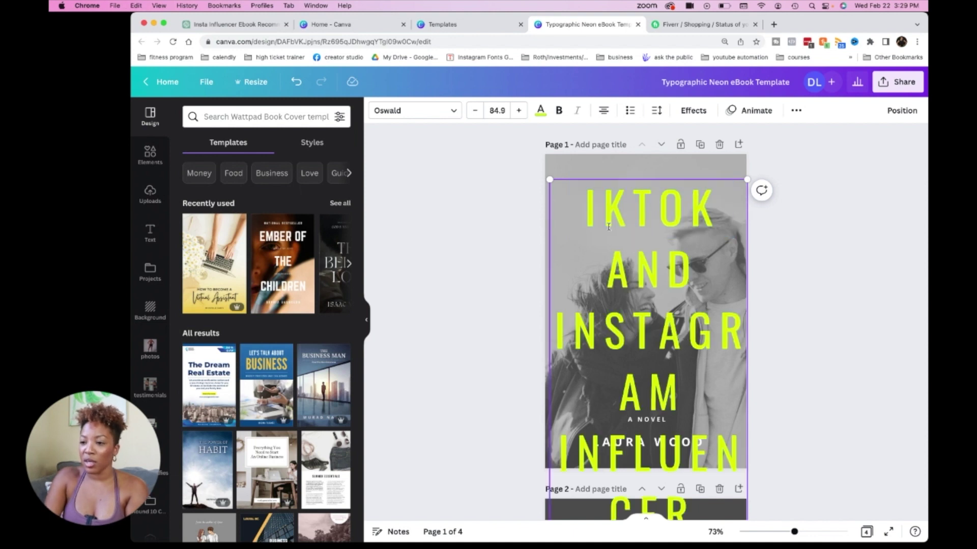
Resize the pasted title to font size 26.9 so it fits across the top.
{"action": "left_click", "coordinate": [474, 112]}
{"action": "left_click", "coordinate": [475, 111]}
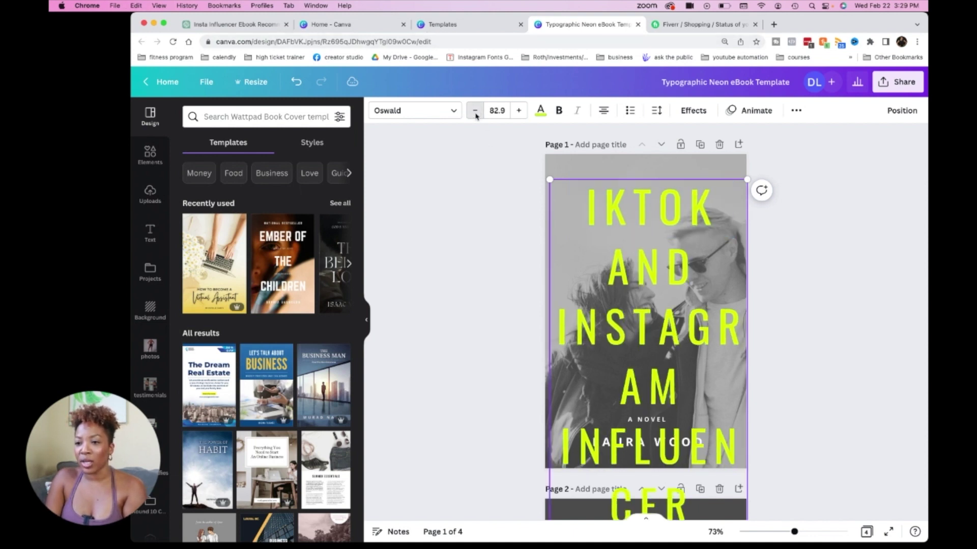
{"action": "left_click", "coordinate": [475, 111]}
{"action": "left_click", "coordinate": [475, 111]}
{"action": "left_click", "coordinate": [475, 111]}
{"action": "left_click", "coordinate": [475, 112]}
{"action": "left_click", "coordinate": [475, 111]}
{"action": "left_click", "coordinate": [475, 112]}
{"action": "left_click", "coordinate": [475, 111]}
{"action": "left_click", "coordinate": [474, 111]}
{"action": "left_click", "coordinate": [475, 111]}
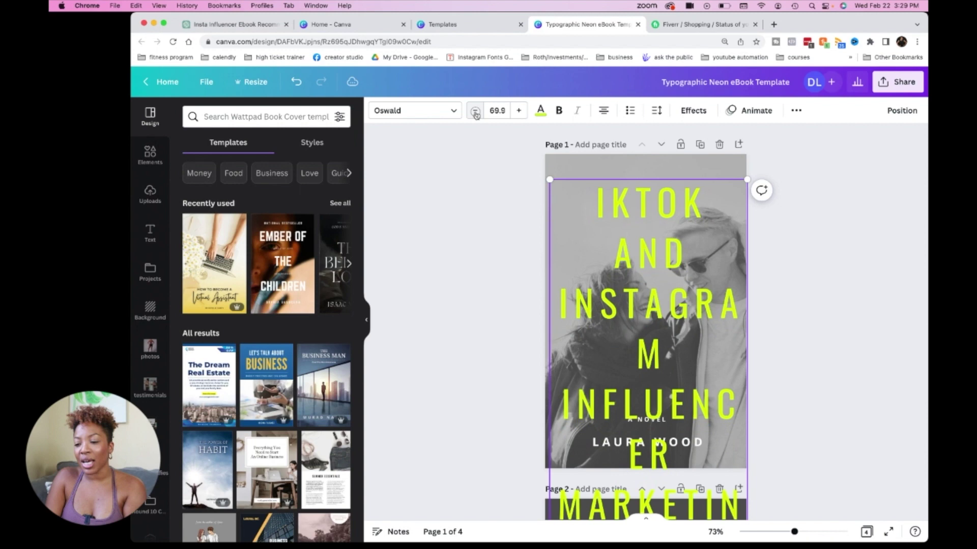
{"action": "left_click", "coordinate": [474, 111]}
{"action": "left_click", "coordinate": [475, 112]}
{"action": "left_click", "coordinate": [475, 111]}
{"action": "left_click", "coordinate": [475, 112]}
{"action": "left_click", "coordinate": [475, 112]}
{"action": "left_click", "coordinate": [474, 112]}
{"action": "left_click", "coordinate": [474, 111]}
{"action": "left_click", "coordinate": [475, 112]}
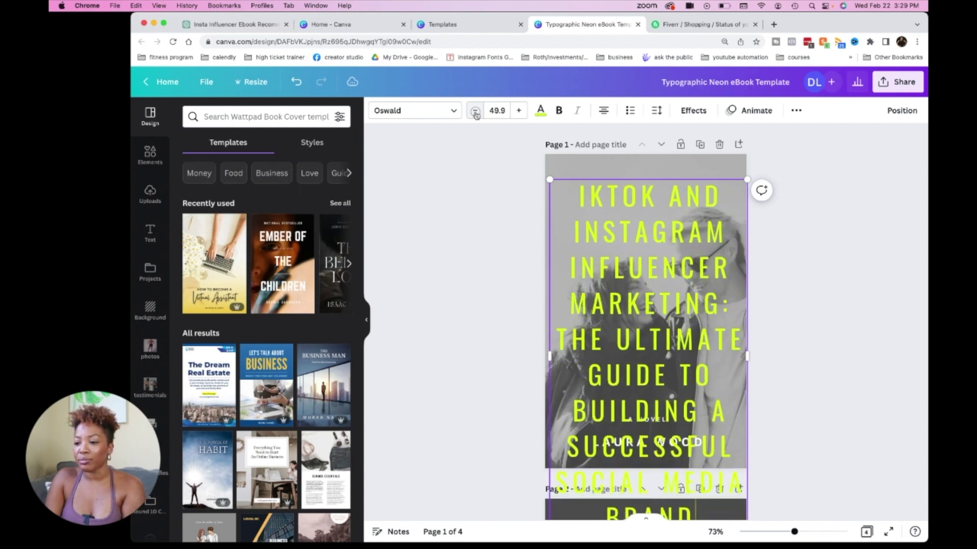
{"action": "left_click", "coordinate": [474, 111]}
{"action": "left_click", "coordinate": [475, 112]}
{"action": "left_click", "coordinate": [475, 111]}
{"action": "left_click", "coordinate": [474, 112]}
{"action": "left_click", "coordinate": [475, 112]}
{"action": "left_click", "coordinate": [475, 111]}
{"action": "left_click", "coordinate": [474, 112]}
{"action": "left_click", "coordinate": [474, 112]}
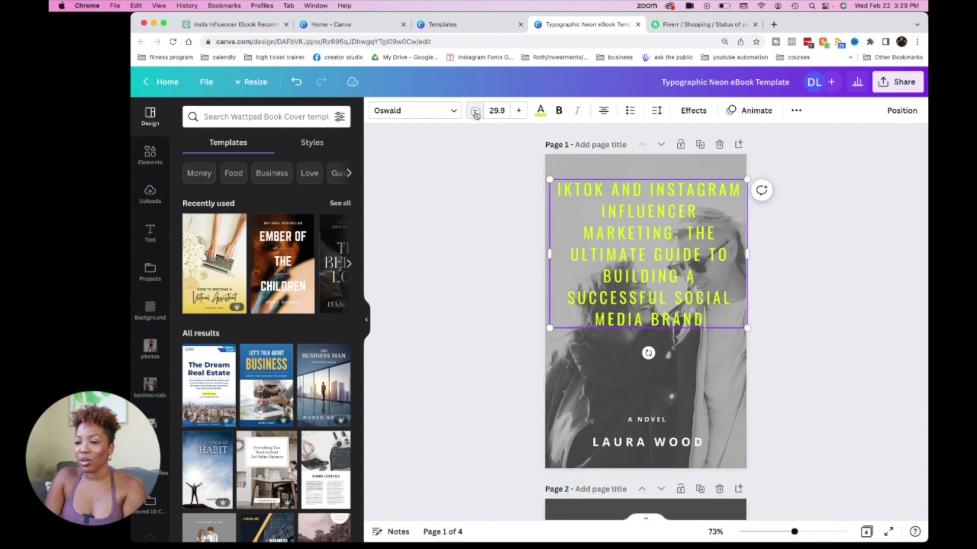
{"action": "left_click", "coordinate": [475, 112]}
{"action": "left_click", "coordinate": [474, 112]}
{"action": "left_click", "coordinate": [474, 111]}
{"action": "left_click", "coordinate": [475, 112]}
{"action": "left_click", "coordinate": [519, 111]}
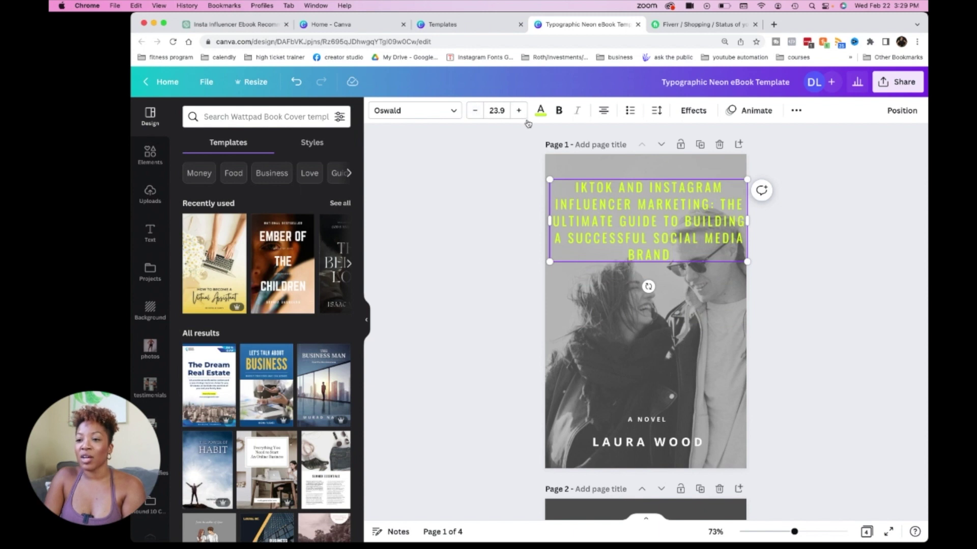
{"action": "left_click", "coordinate": [519, 111]}
{"action": "left_click", "coordinate": [518, 111]}
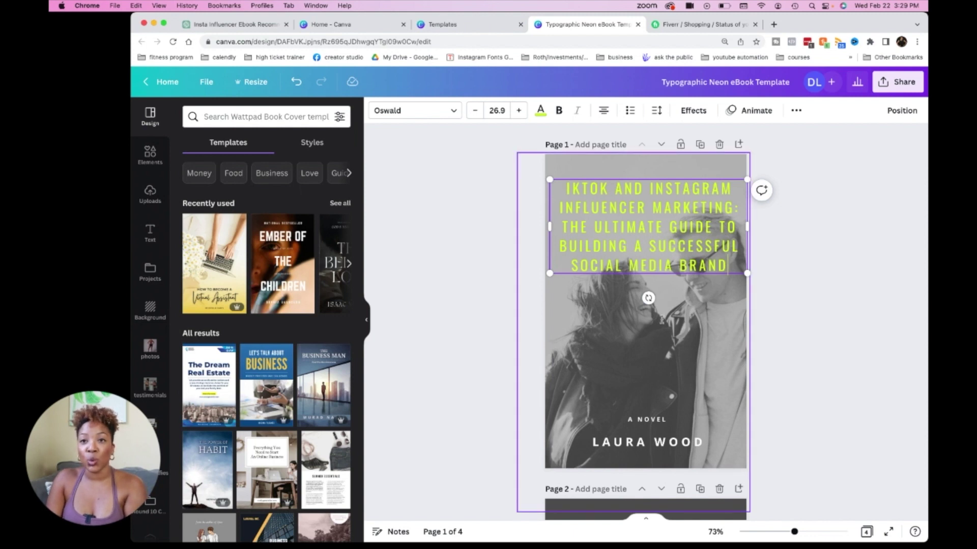
{"action": "scroll", "coordinate": [662, 322], "scroll_direction": "down", "scroll_amount": 6}
{"action": "scroll", "coordinate": [663, 322], "scroll_direction": "down", "scroll_amount": 3}
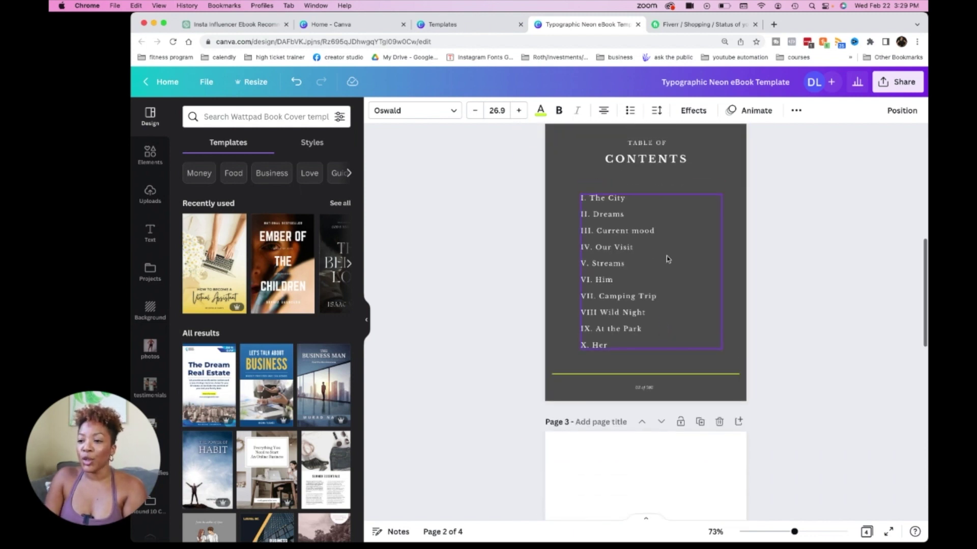
{"action": "scroll", "coordinate": [667, 258], "scroll_direction": "up", "scroll_amount": 1}
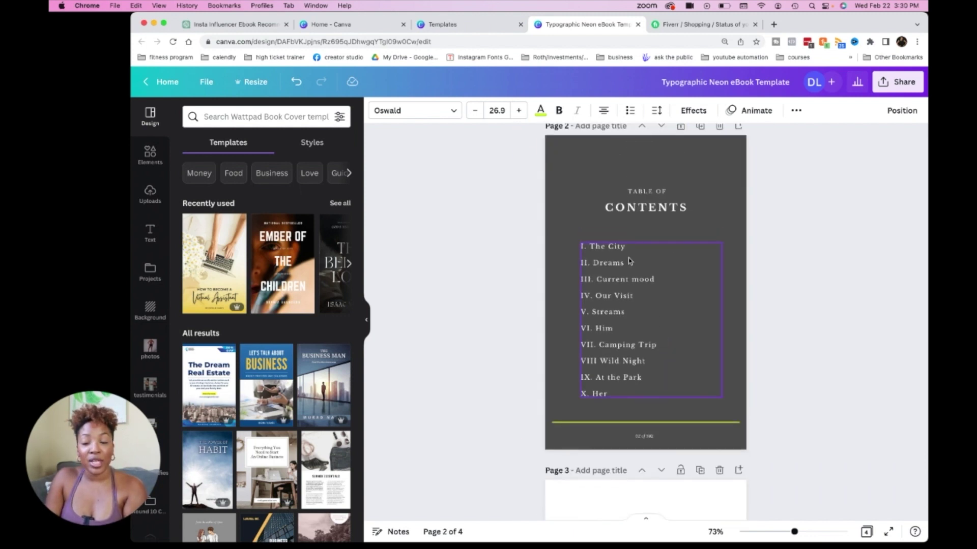
{"action": "scroll", "coordinate": [671, 334], "scroll_direction": "down", "scroll_amount": 10}
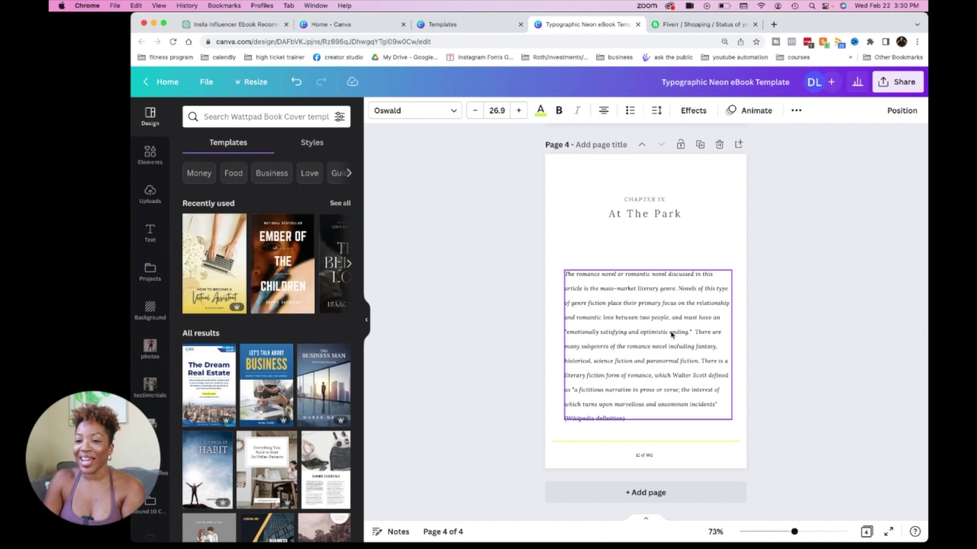
{"action": "scroll", "coordinate": [671, 335], "scroll_direction": "up", "scroll_amount": 10}
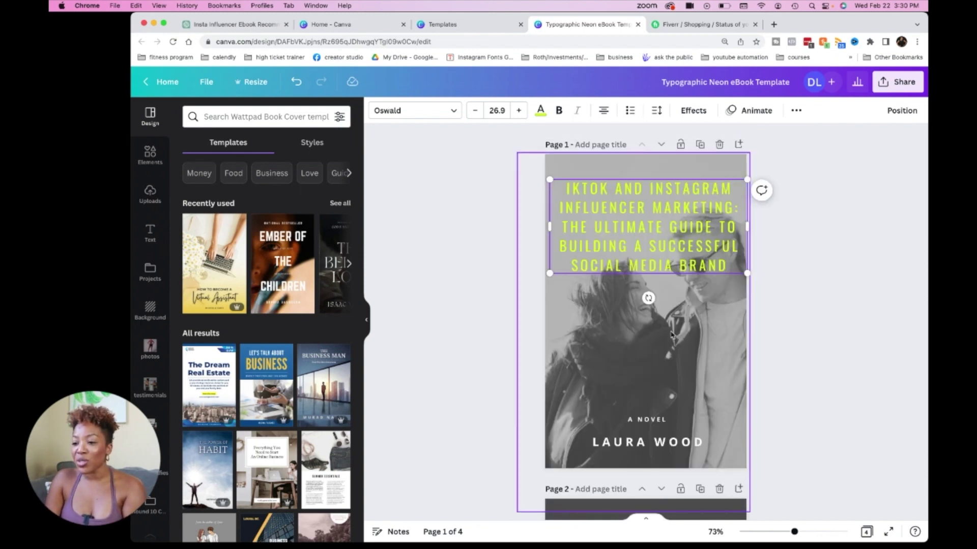
{"action": "scroll", "coordinate": [671, 334], "scroll_direction": "down", "scroll_amount": 10}
{"action": "scroll", "coordinate": [671, 335], "scroll_direction": "up", "scroll_amount": 10}
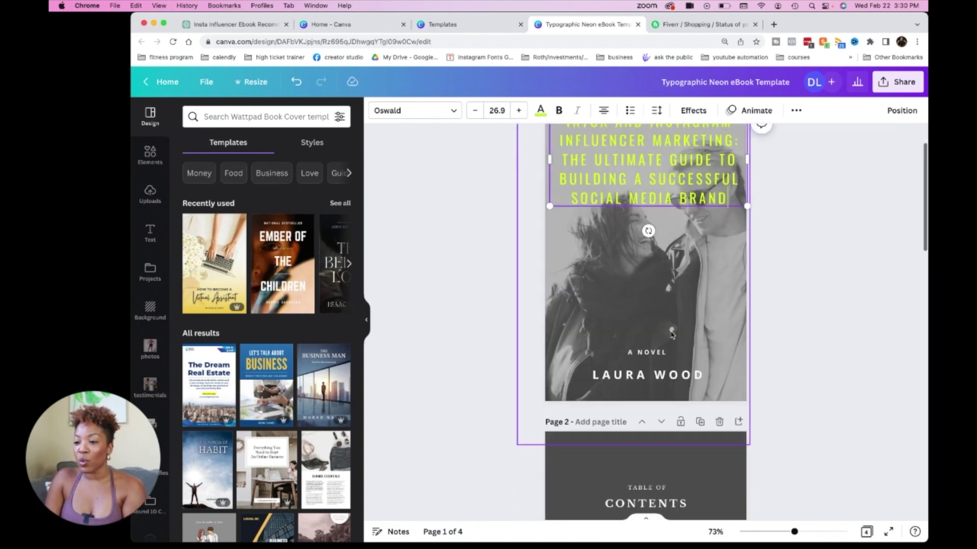
Replace the cover's couple photo with the uploaded woman-with-phone photo.
{"action": "left_click", "coordinate": [672, 334]}
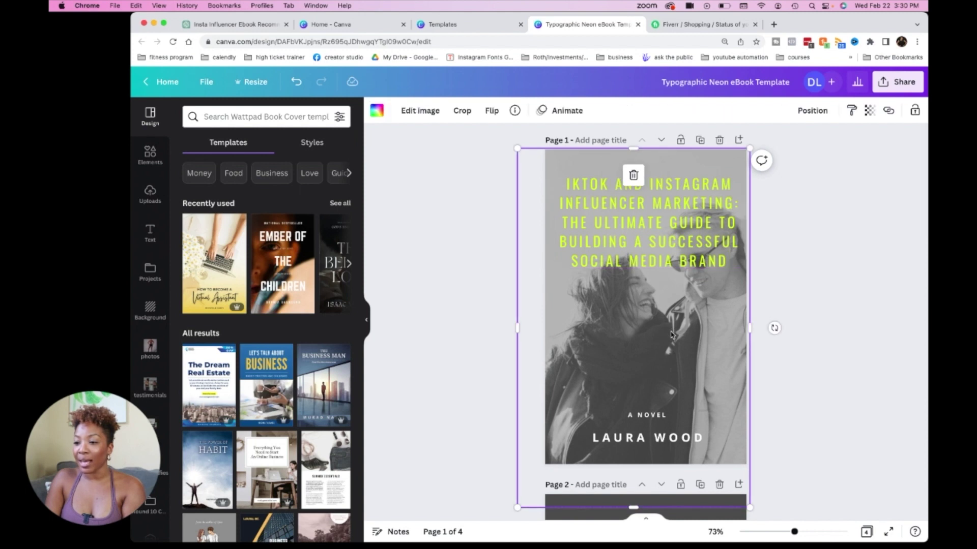
{"action": "key", "text": "super+z"}
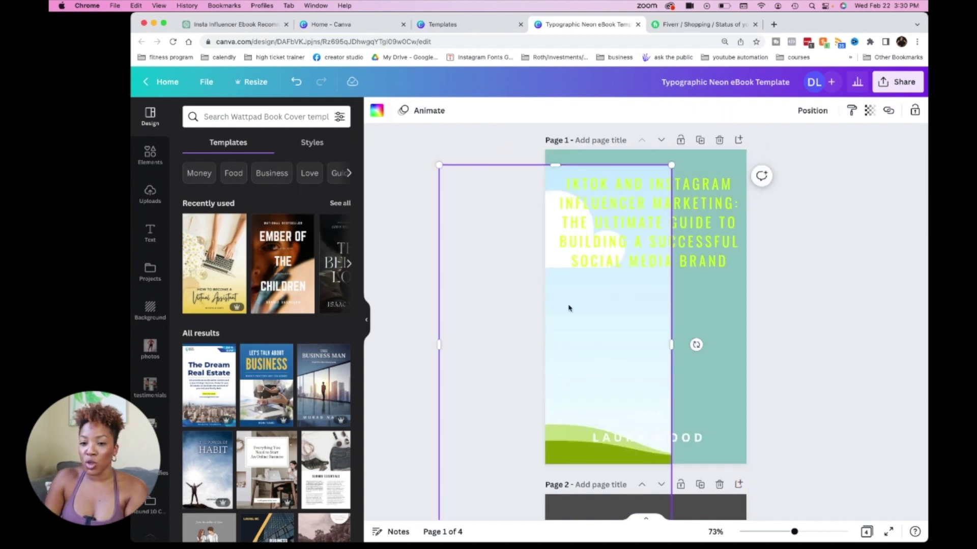
{"action": "left_click", "coordinate": [150, 194]}
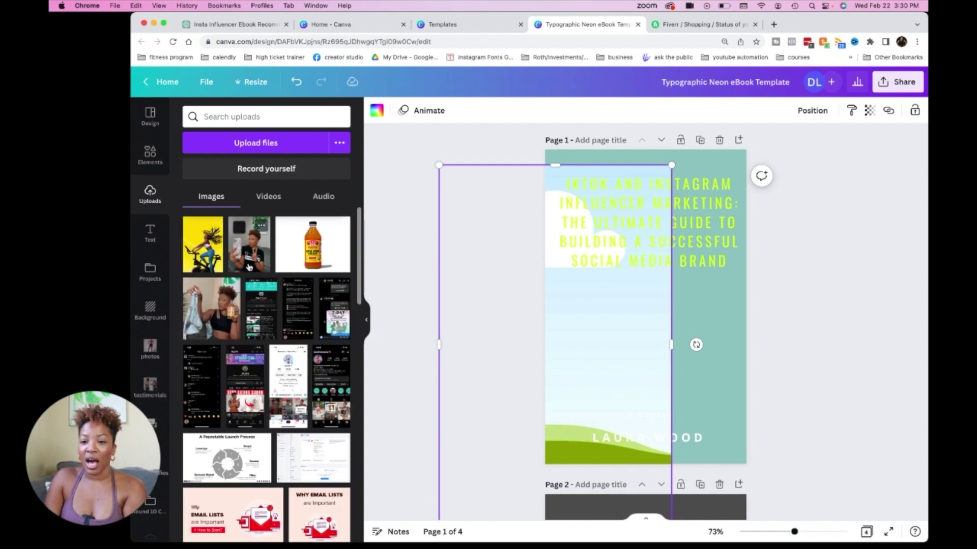
{"action": "left_click", "coordinate": [249, 267]}
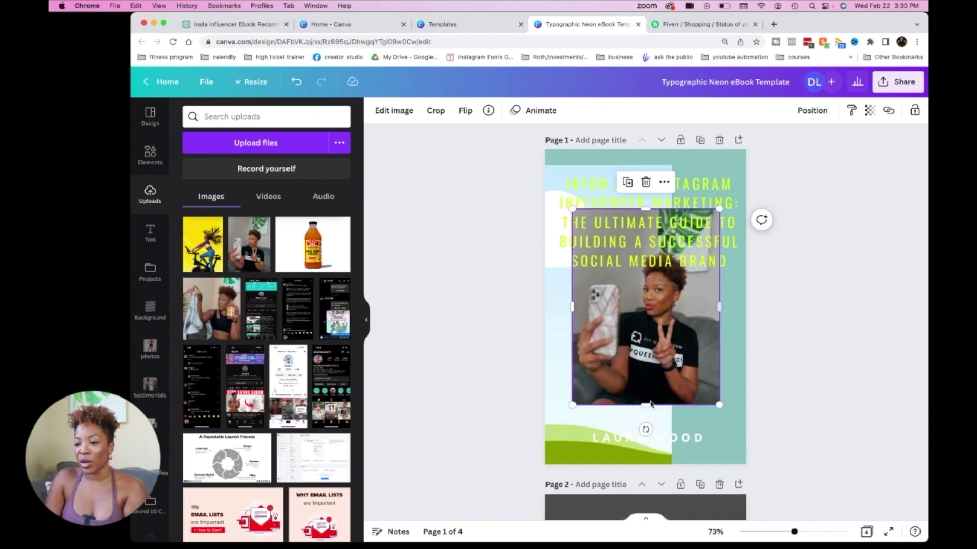
Stretch the new photo to the top, bottom, left and right page edges.
{"action": "left_click_drag", "start_coordinate": [646, 405], "coordinate": [646, 463]}
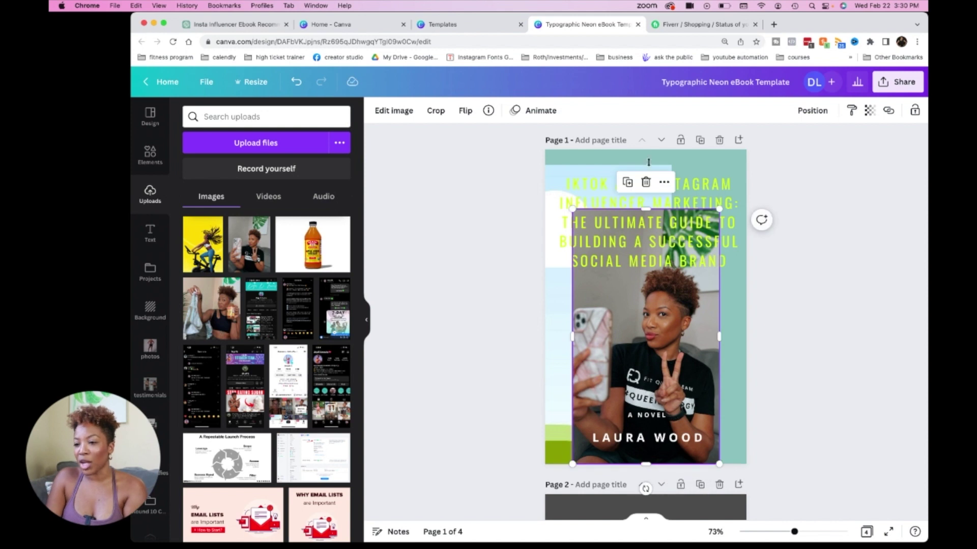
{"action": "left_click_drag", "start_coordinate": [644, 206], "coordinate": [642, 150]}
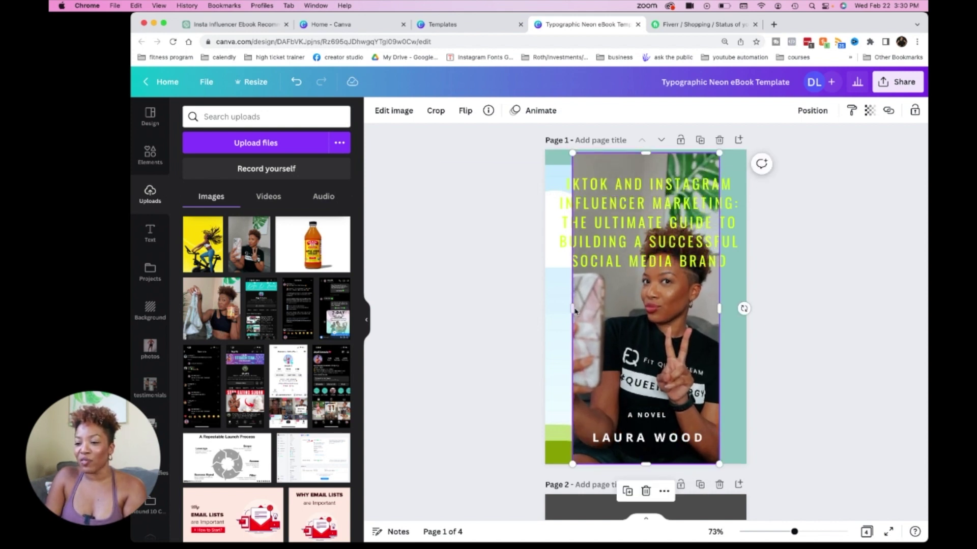
{"action": "left_click_drag", "start_coordinate": [570, 309], "coordinate": [545, 309]}
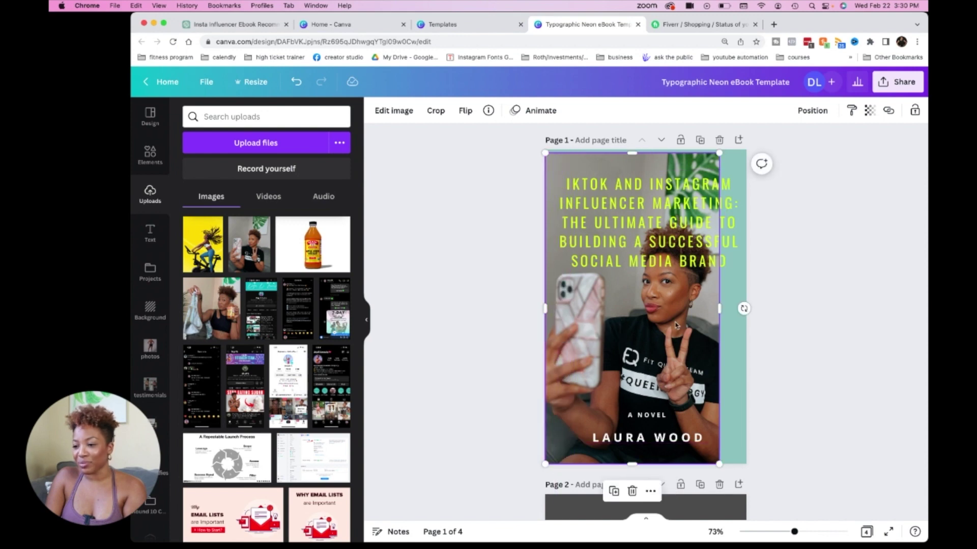
{"action": "left_click_drag", "start_coordinate": [719, 308], "coordinate": [746, 314]}
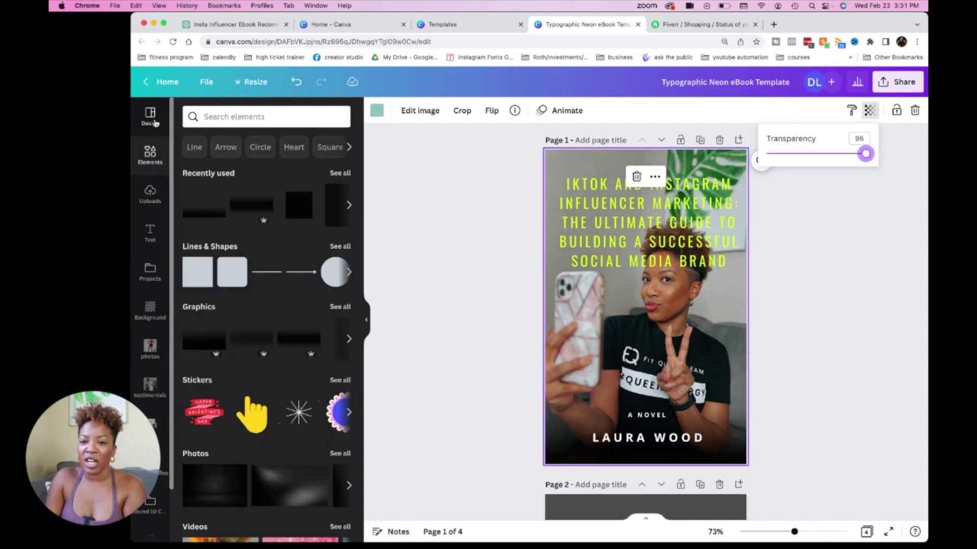
{"action": "left_click", "coordinate": [150, 117]}
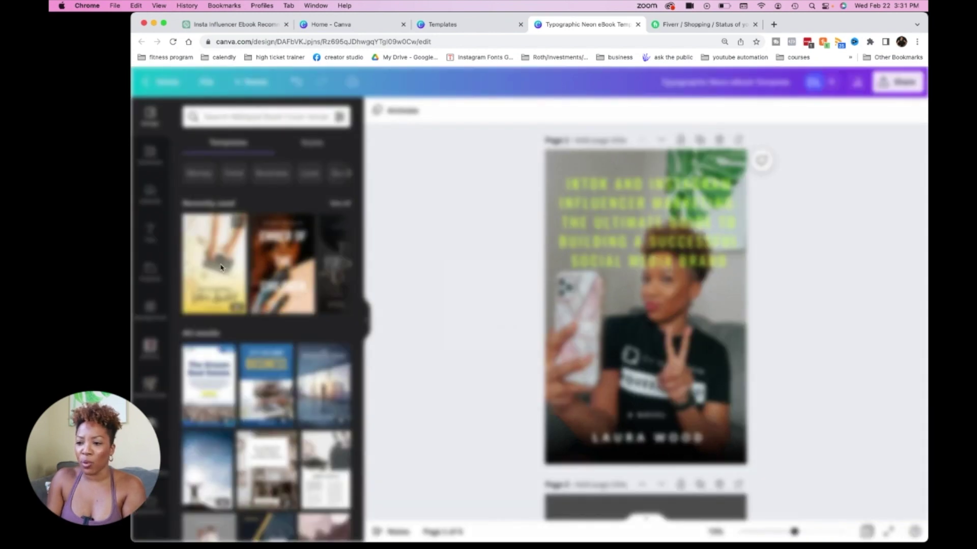
Swap page 1 for the Virtual Assistant template and rewrite its title as 'Tiktok guide'.
{"action": "left_click", "coordinate": [222, 267]}
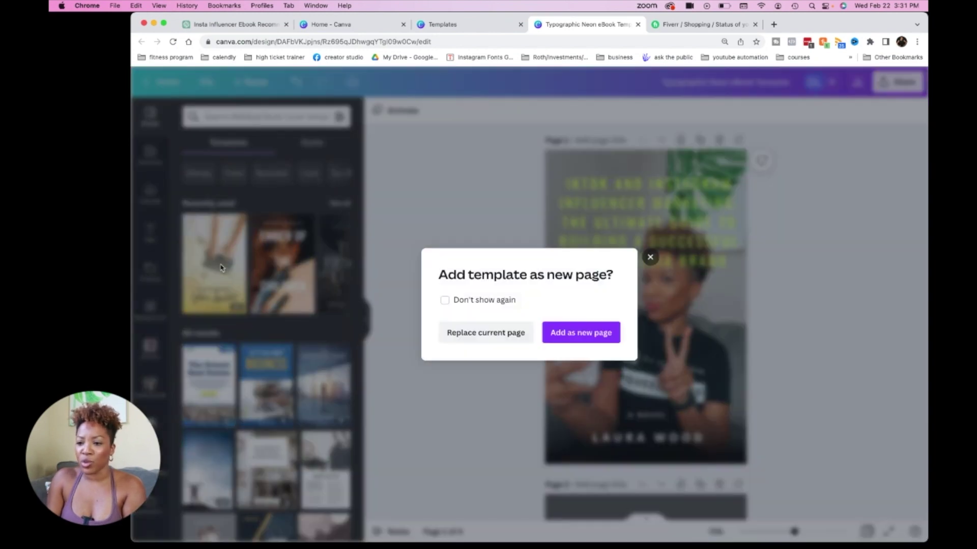
{"action": "left_click", "coordinate": [483, 333]}
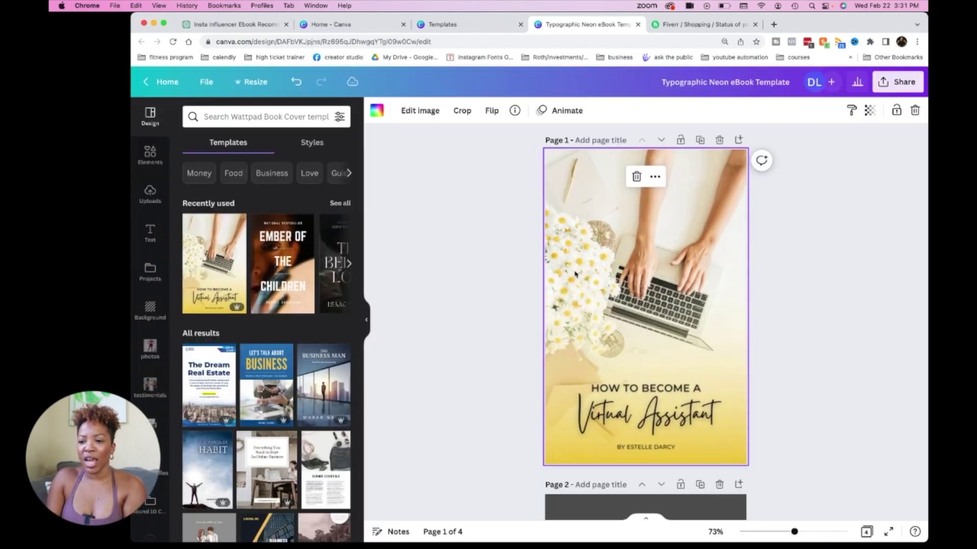
{"action": "left_click", "coordinate": [602, 425]}
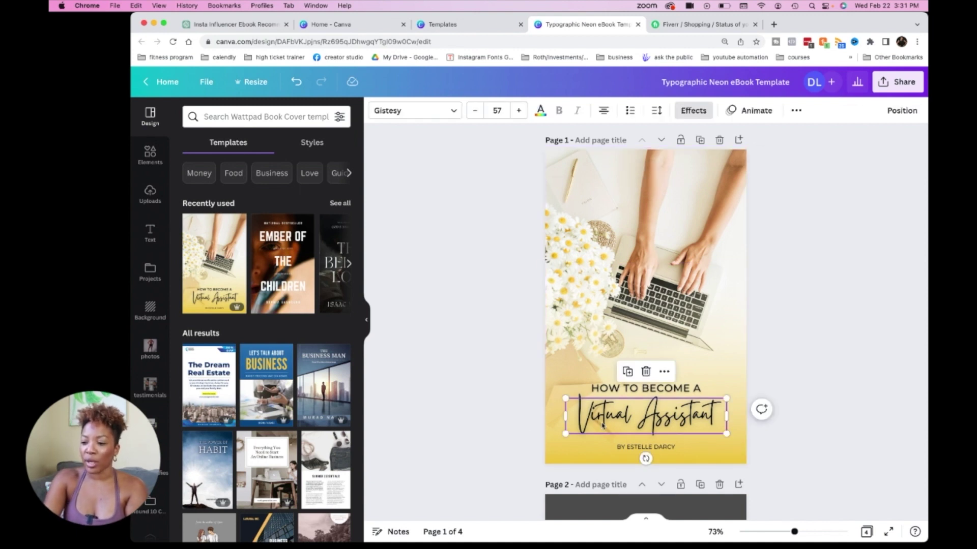
{"action": "key", "text": "Delete"}
{"action": "key", "text": "super+z"}
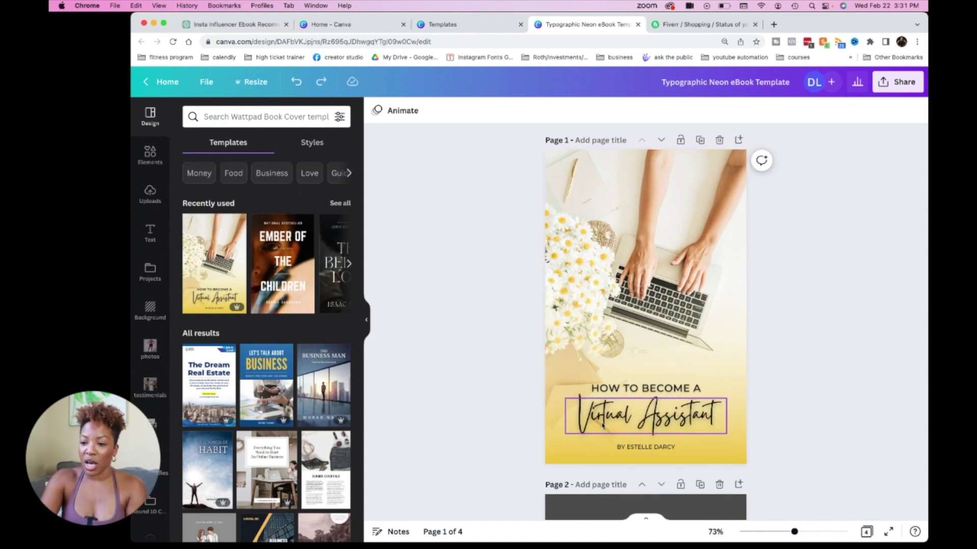
{"action": "double_click", "coordinate": [616, 421]}
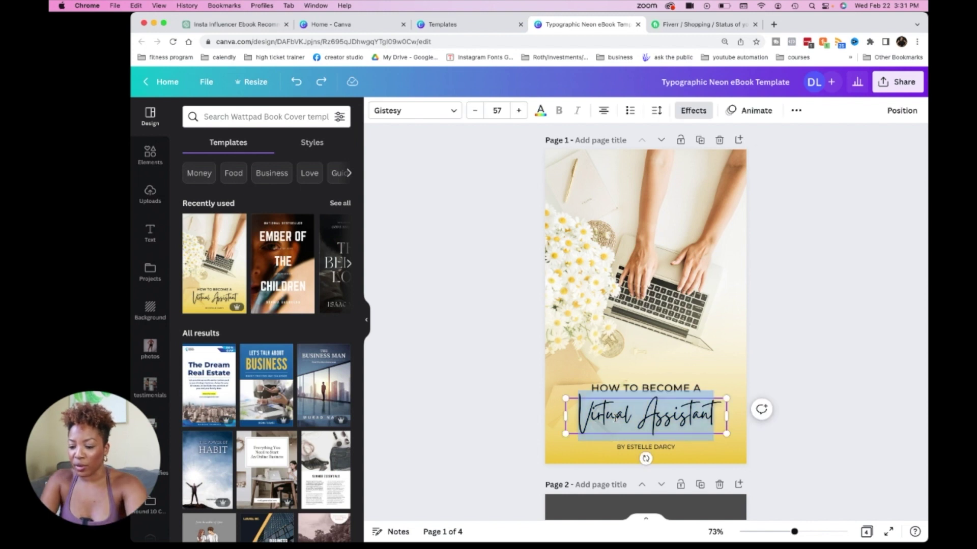
{"action": "type", "text": "Tik"}
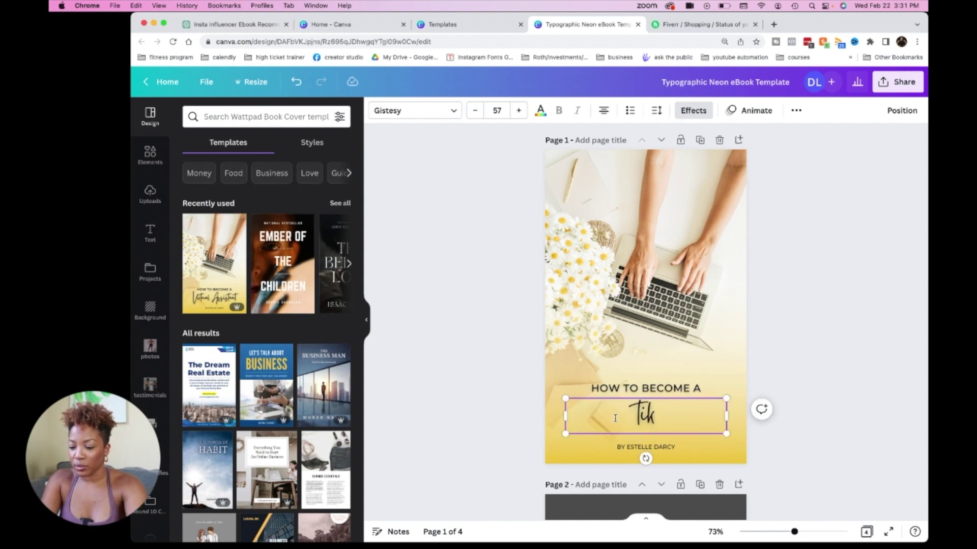
{"action": "type", "text": "tok"}
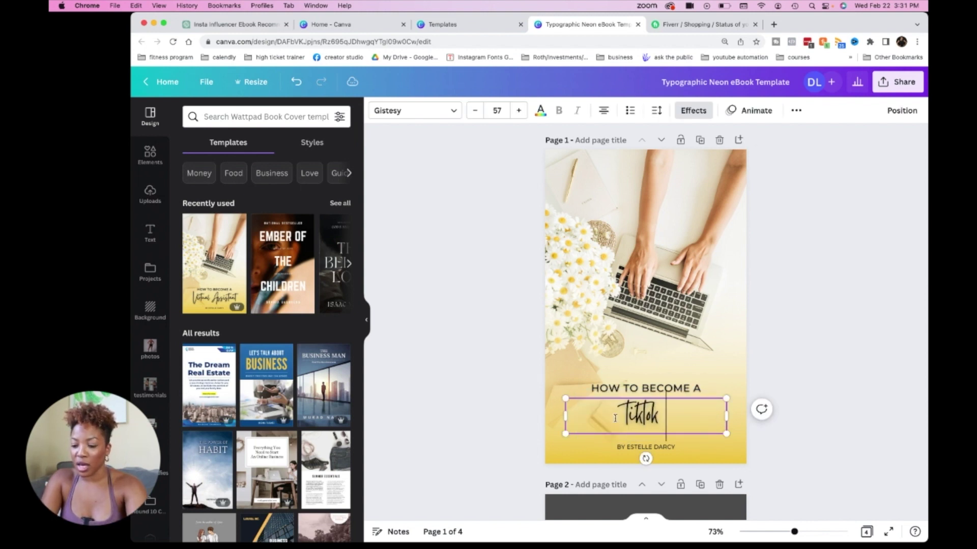
{"action": "type", "text": " guide"}
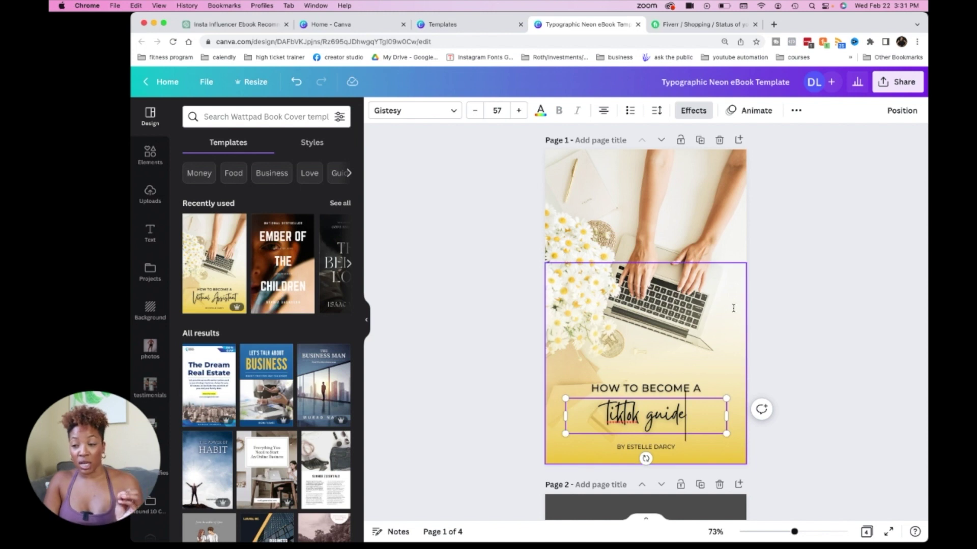
{"action": "left_click", "coordinate": [809, 299]}
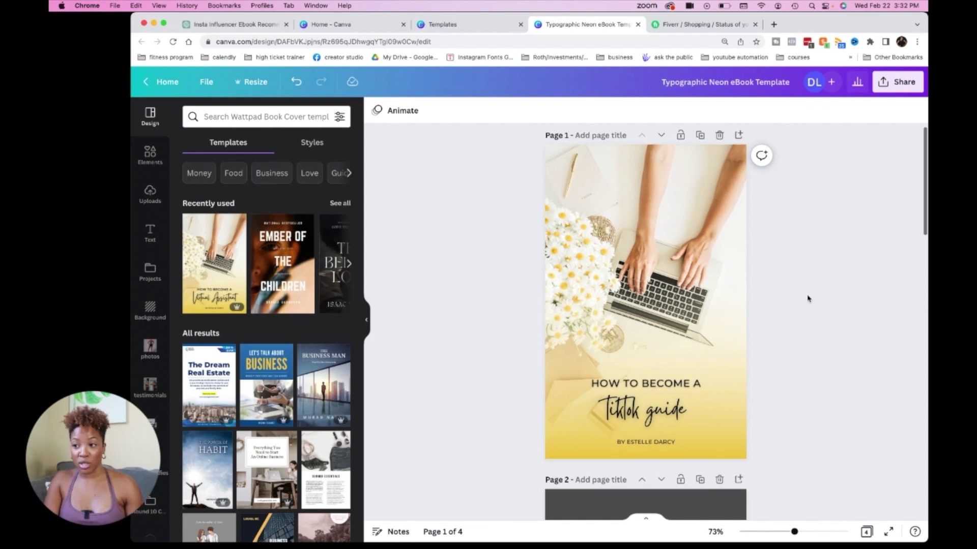
{"action": "scroll", "coordinate": [808, 299], "scroll_direction": "down", "scroll_amount": 1}
{"action": "scroll", "coordinate": [667, 312], "scroll_direction": "down", "scroll_amount": 6}
{"action": "scroll", "coordinate": [667, 312], "scroll_direction": "down", "scroll_amount": 8}
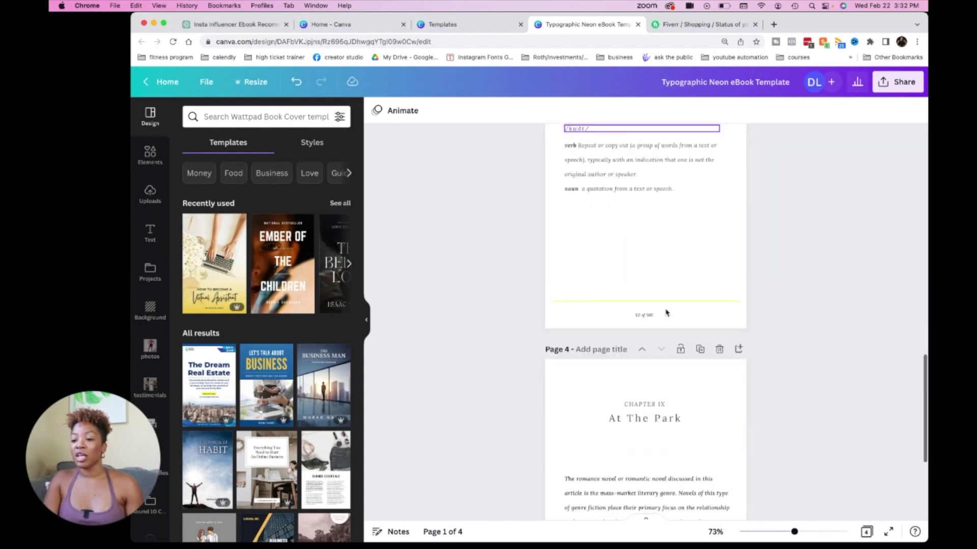
{"action": "scroll", "coordinate": [666, 313], "scroll_direction": "up", "scroll_amount": 5}
{"action": "scroll", "coordinate": [667, 312], "scroll_direction": "up", "scroll_amount": 10}
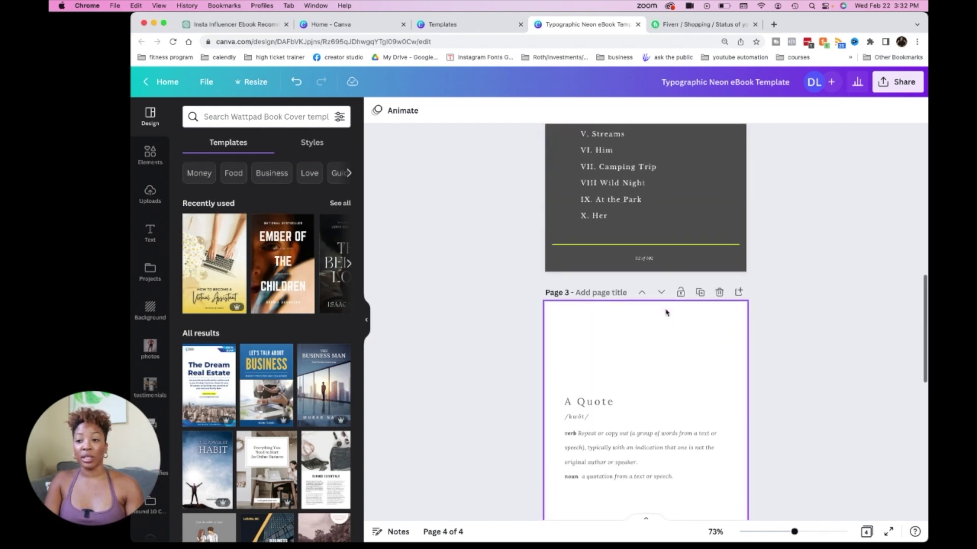
{"action": "left_click", "coordinate": [633, 365]}
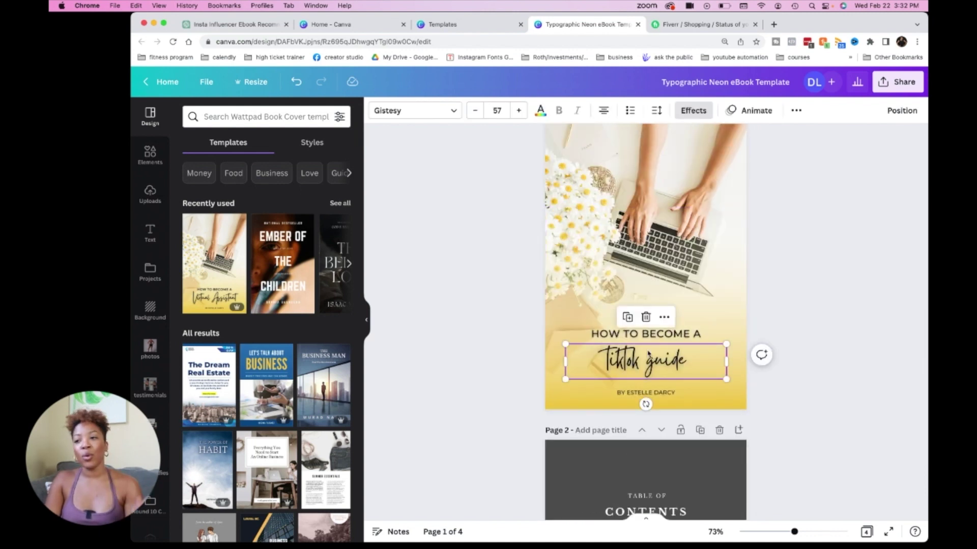
{"action": "left_click", "coordinate": [797, 112]}
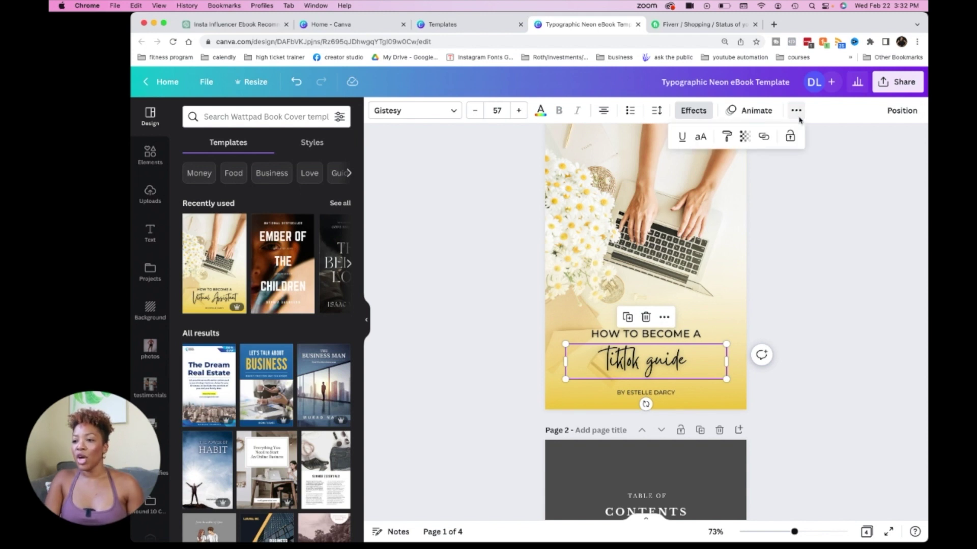
{"action": "left_click", "coordinate": [764, 138]}
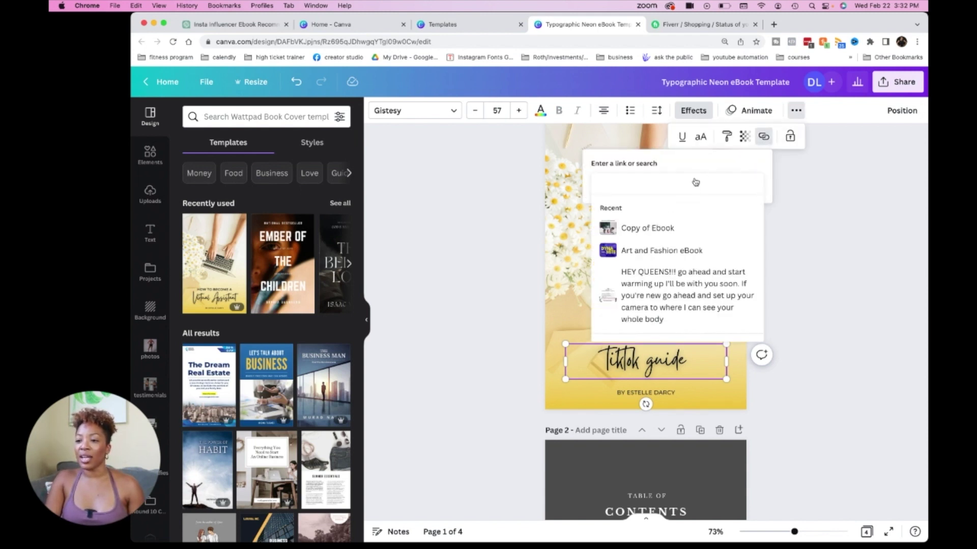
{"action": "type", "text": "www.defit"}
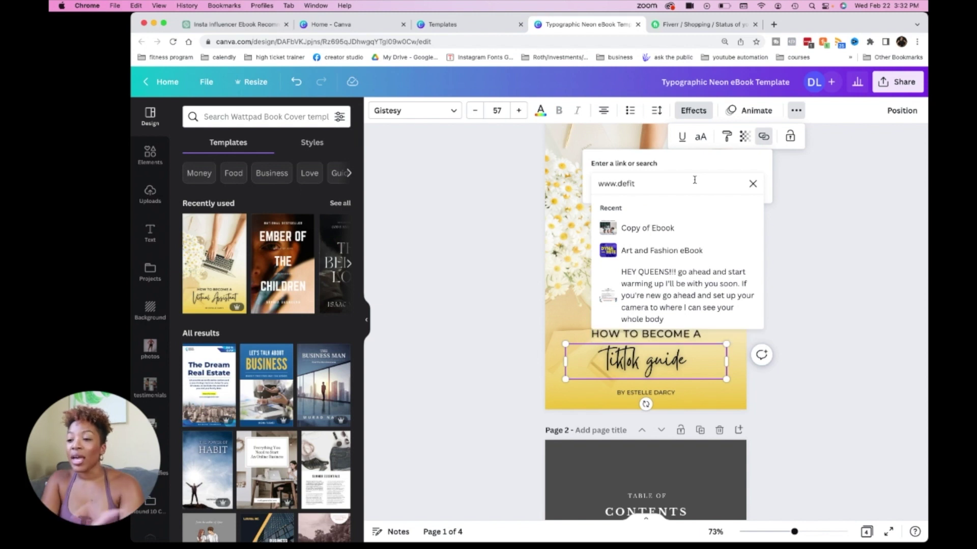
{"action": "type", "text": "beauty.com"}
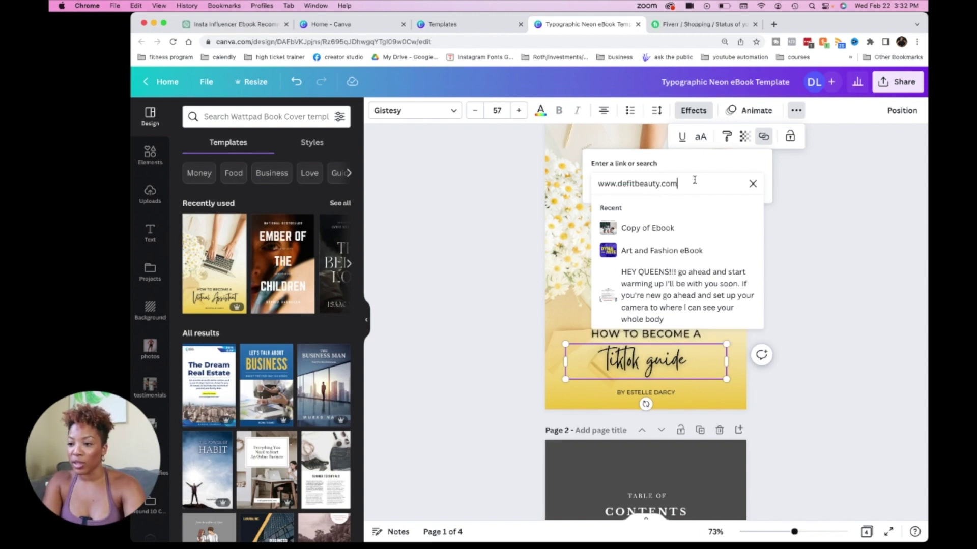
{"action": "key", "text": "Return"}
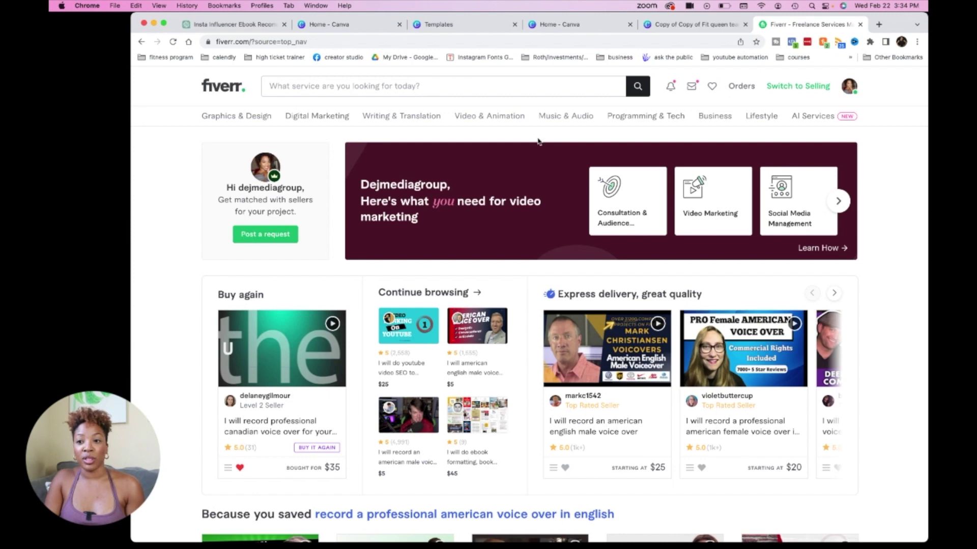
Search Fiverr for 'create ebook' gigs using the search suggestion.
{"action": "left_click", "coordinate": [508, 88]}
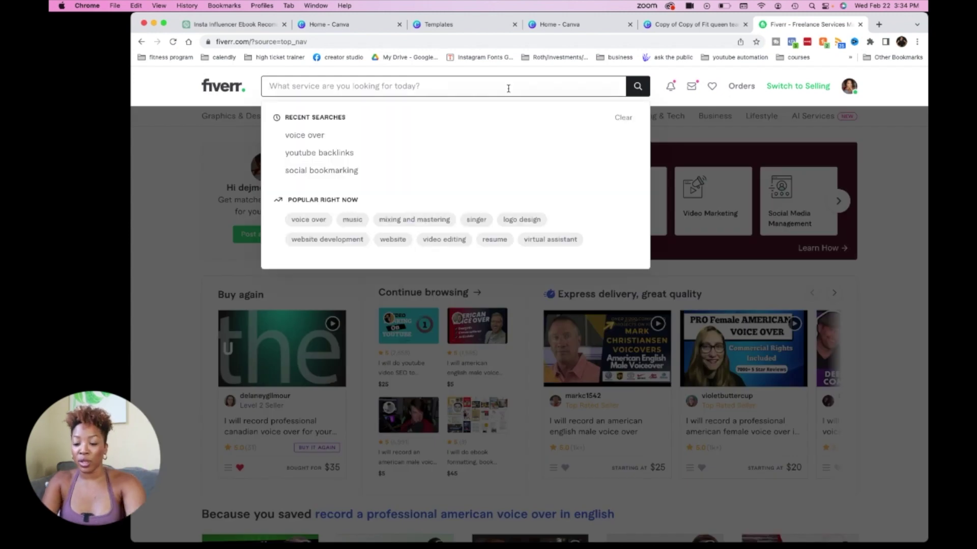
{"action": "type", "text": "ebook"}
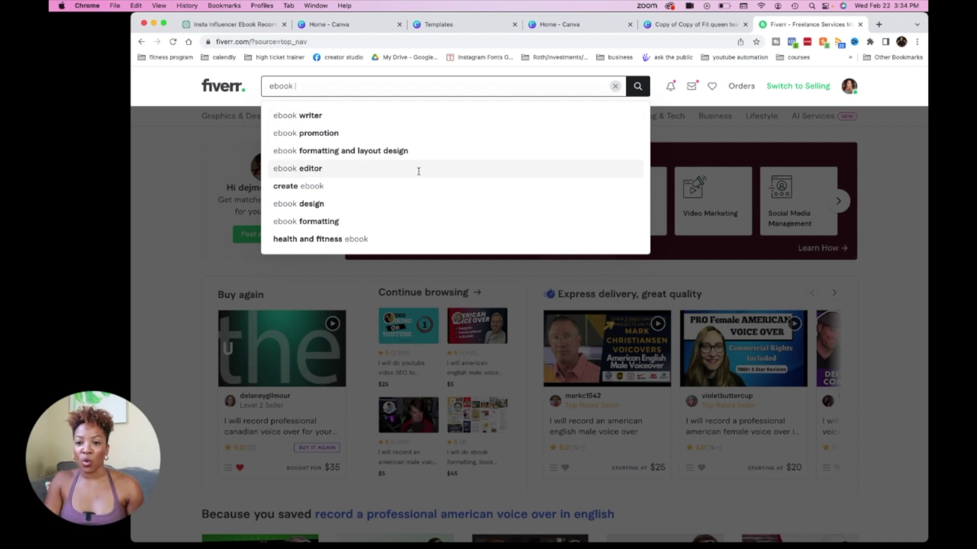
{"action": "left_click", "coordinate": [382, 189]}
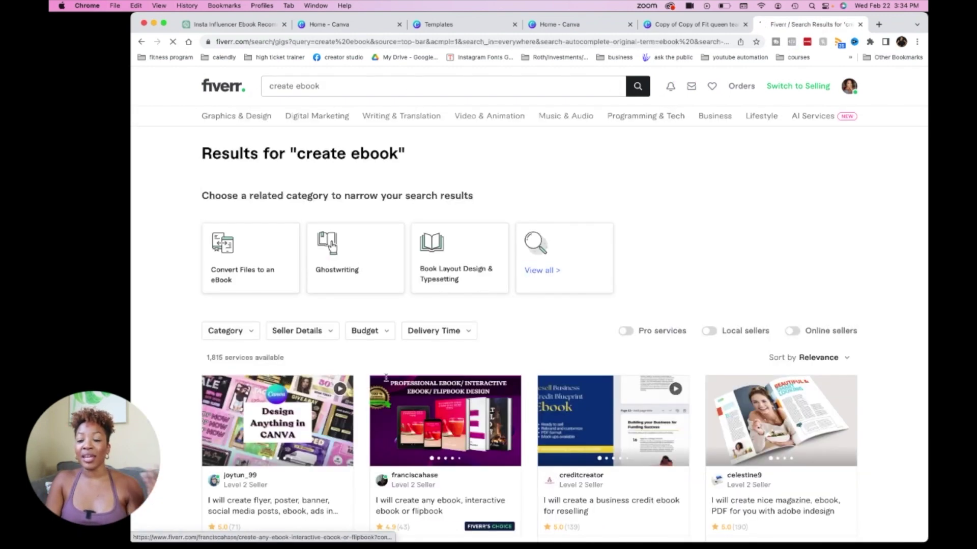
Browse the ebook-writing and design gig results, priced from $5 to $105.
{"action": "scroll", "coordinate": [386, 382], "scroll_direction": "down", "scroll_amount": 5}
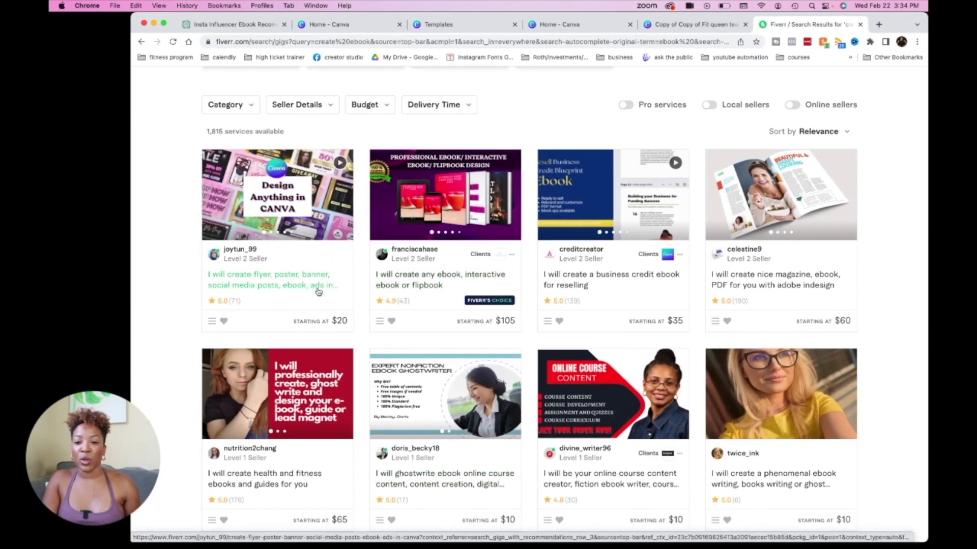
{"action": "scroll", "coordinate": [342, 332], "scroll_direction": "down", "scroll_amount": 2}
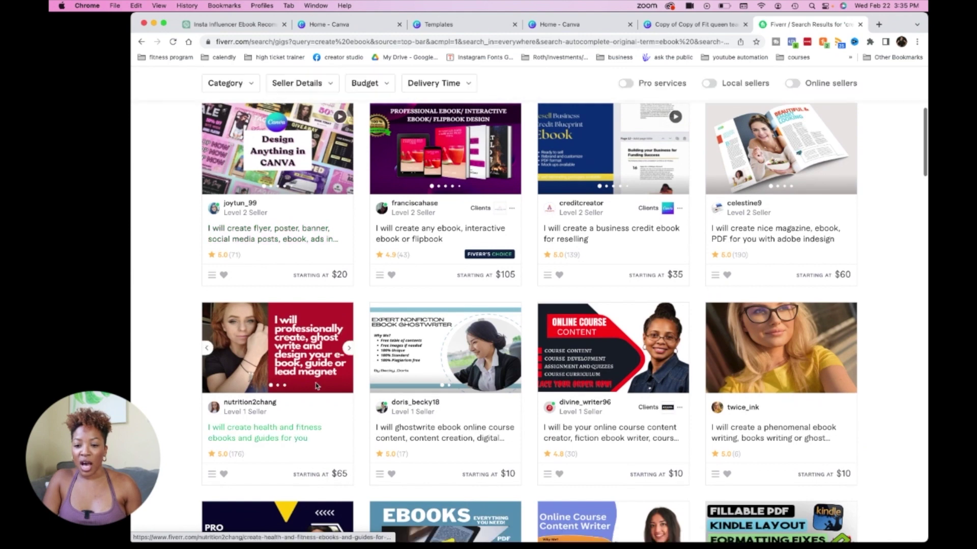
{"action": "scroll", "coordinate": [312, 407], "scroll_direction": "down", "scroll_amount": 2}
{"action": "scroll", "coordinate": [313, 397], "scroll_direction": "down", "scroll_amount": 3}
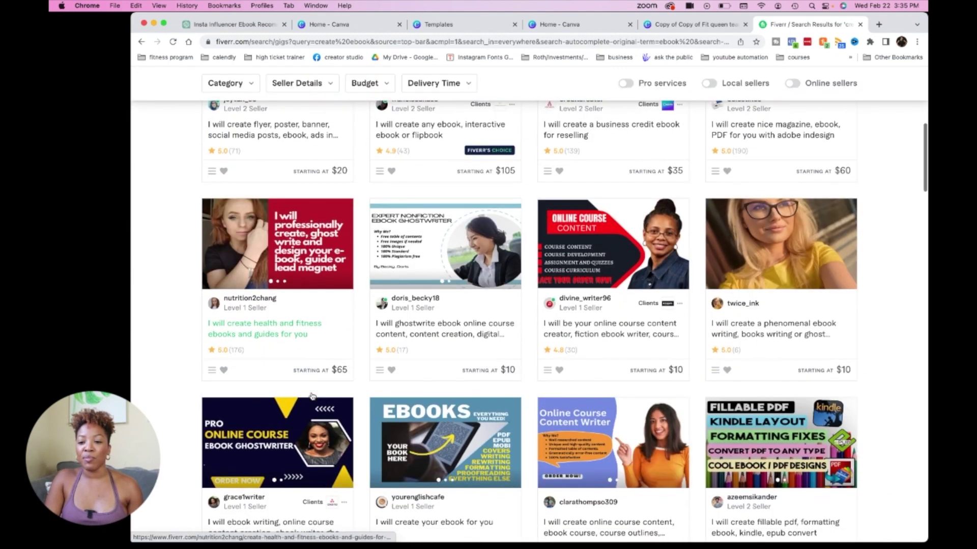
{"action": "scroll", "coordinate": [356, 331], "scroll_direction": "down", "scroll_amount": 1}
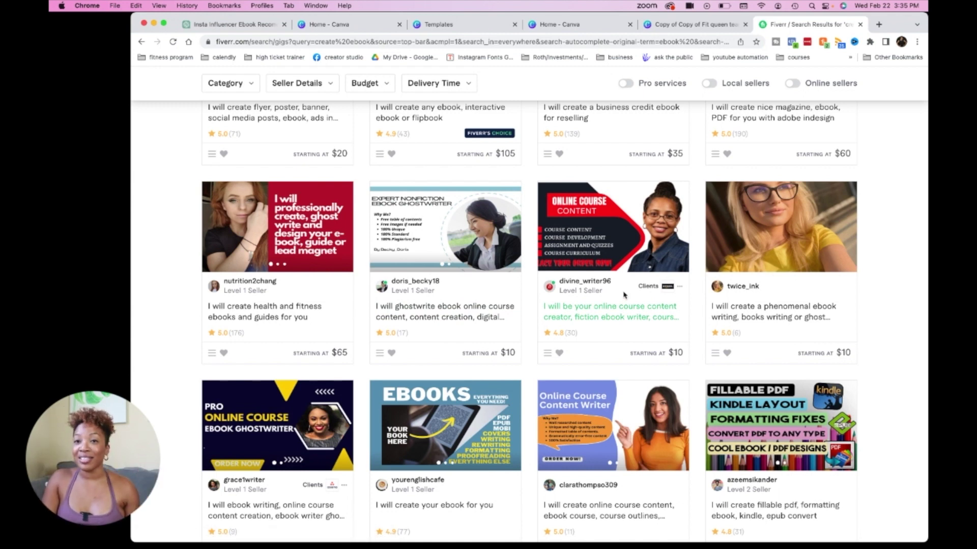
{"action": "scroll", "coordinate": [625, 295], "scroll_direction": "down", "scroll_amount": 2}
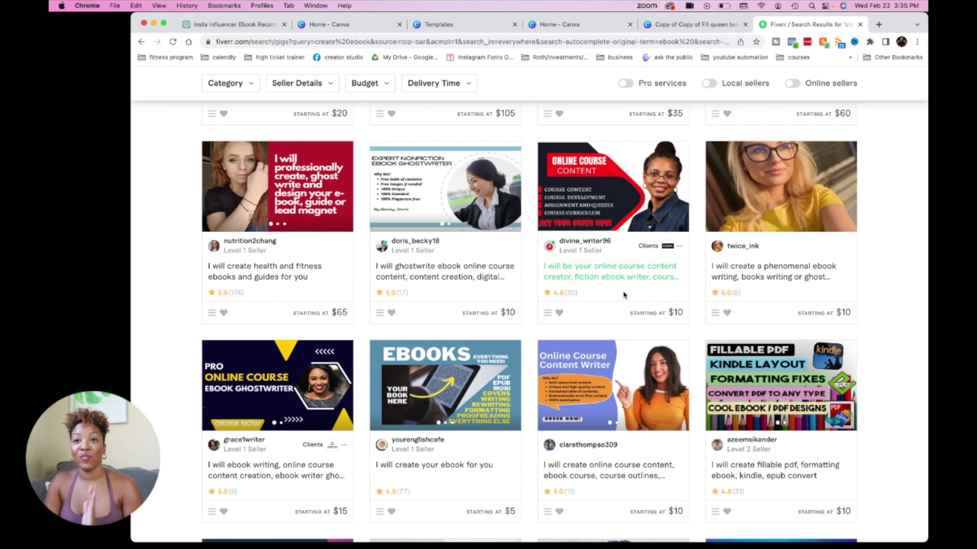
{"action": "scroll", "coordinate": [624, 295], "scroll_direction": "down", "scroll_amount": 2}
{"action": "scroll", "coordinate": [624, 295], "scroll_direction": "down", "scroll_amount": 1}
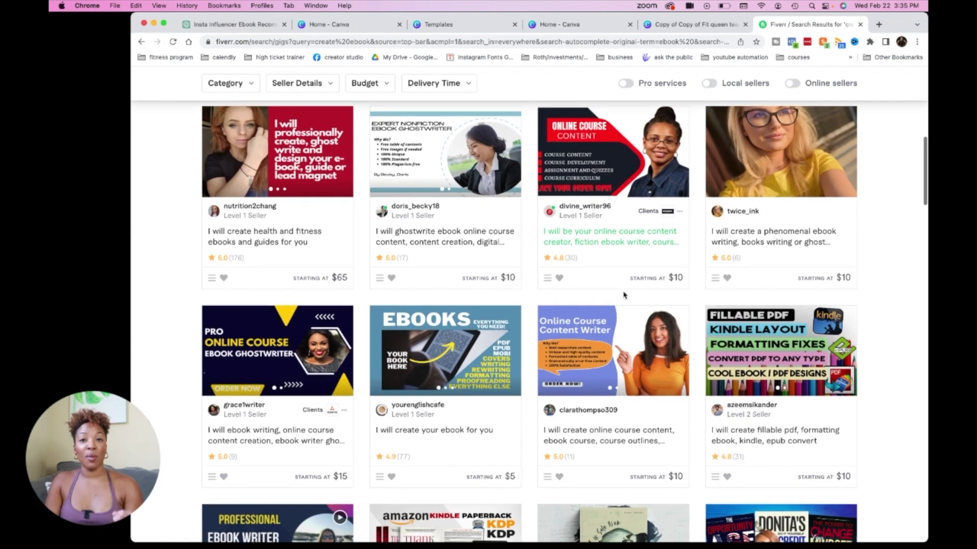